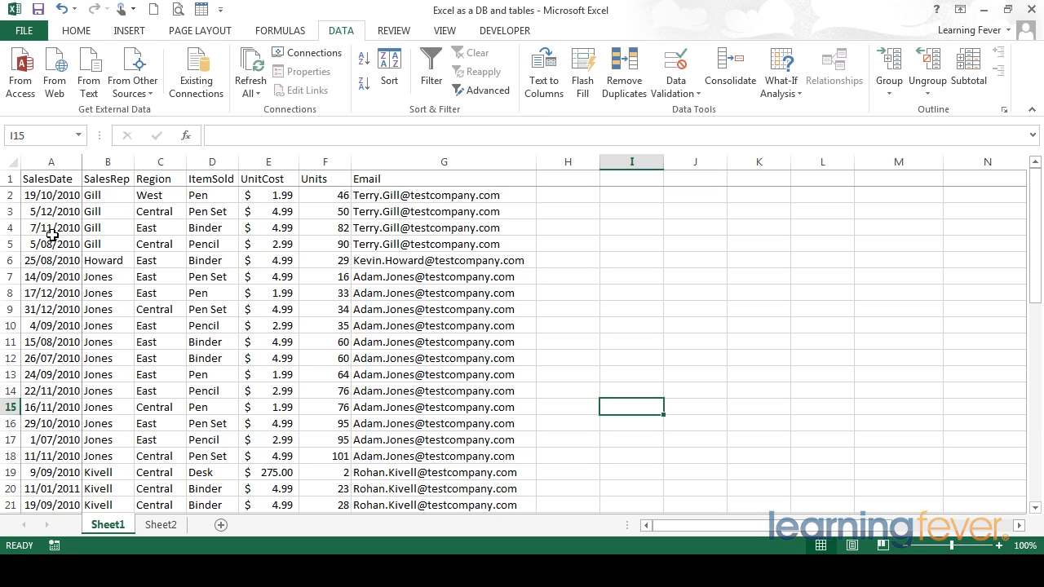
Step: Turn on filtering for the sales data so every column header from SalesDate to Email offers filter options
{"action": "left_click", "coordinate": [201, 260]}
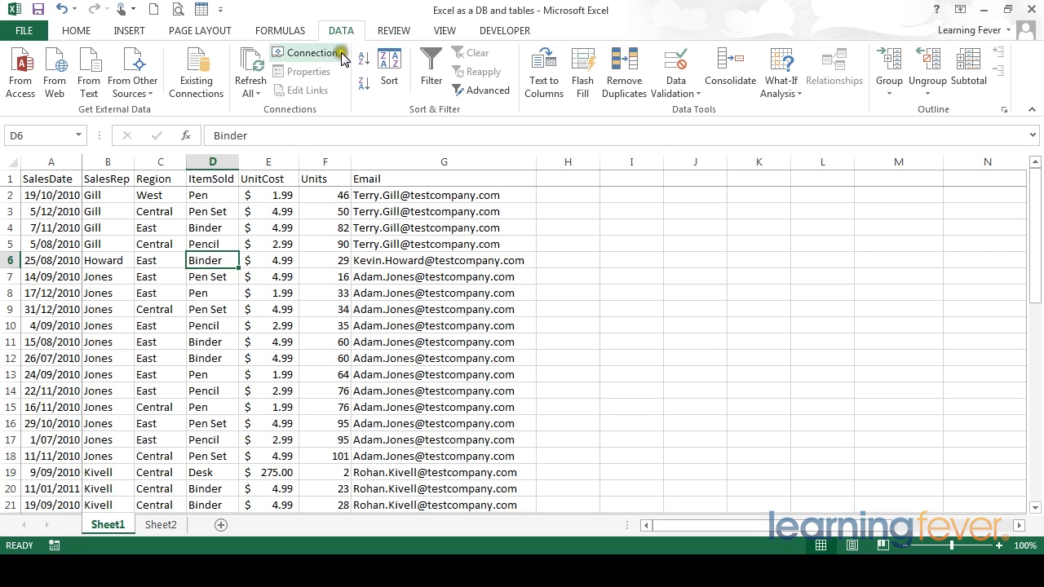
{"action": "left_click", "coordinate": [436, 65]}
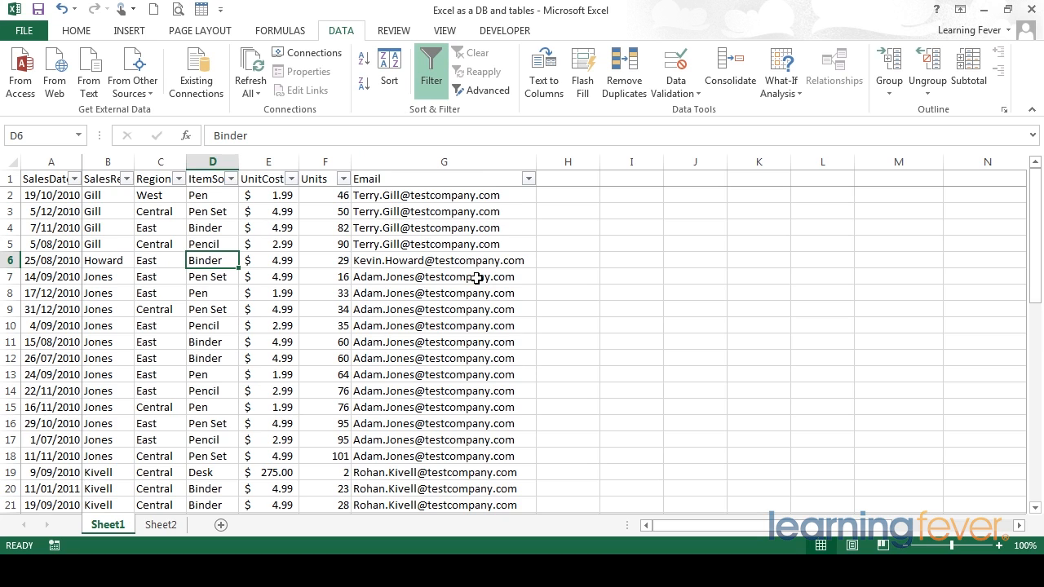
{"action": "left_click_drag", "start_coordinate": [478, 393], "coordinate": [33, 175]}
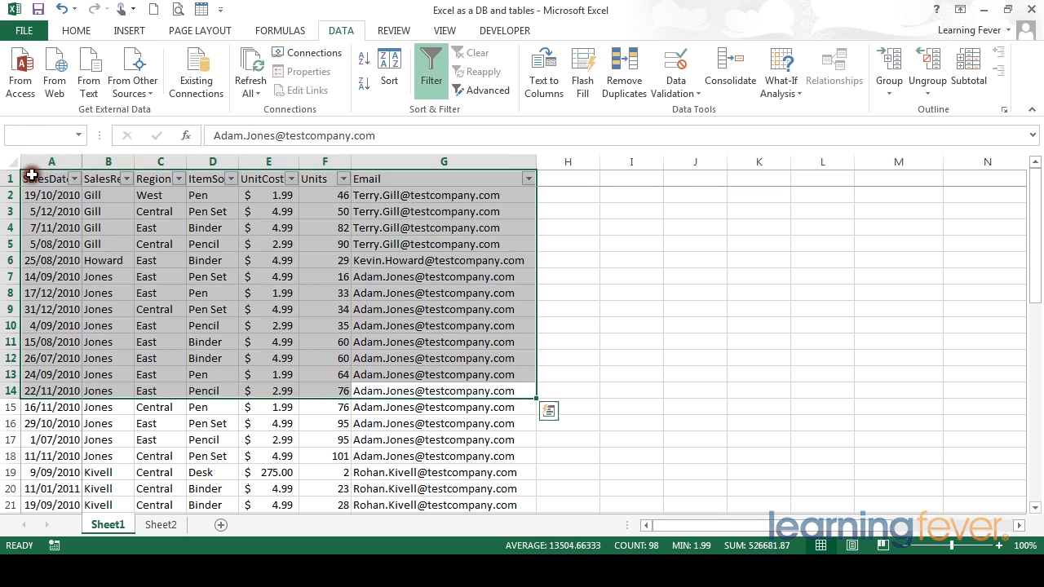
{"action": "left_click", "coordinate": [380, 277]}
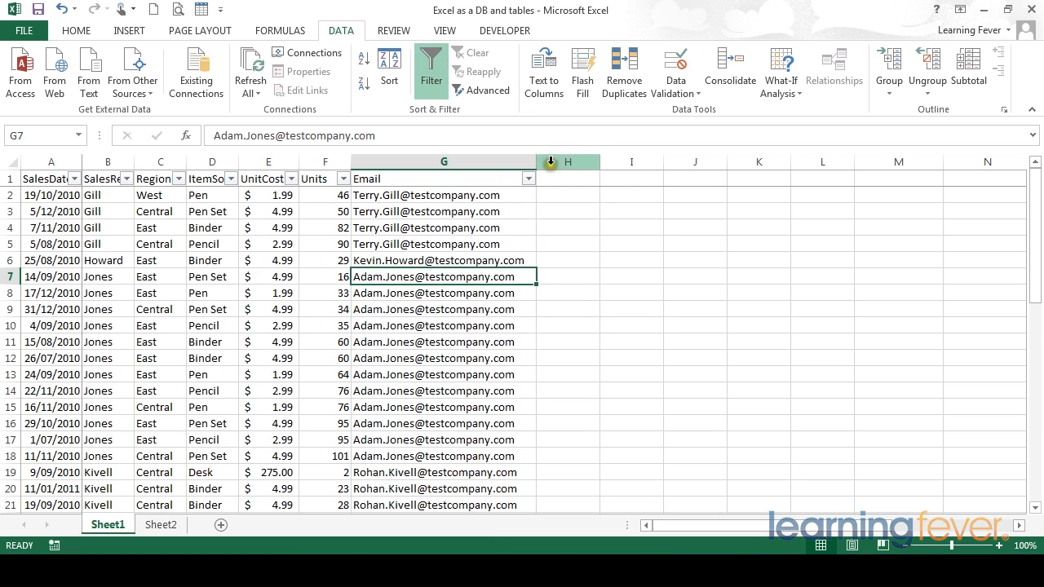
Step: Examine the sort and filter options offered for the Email, Units, UnitCost and SalesRep columns
{"action": "left_click", "coordinate": [529, 179]}
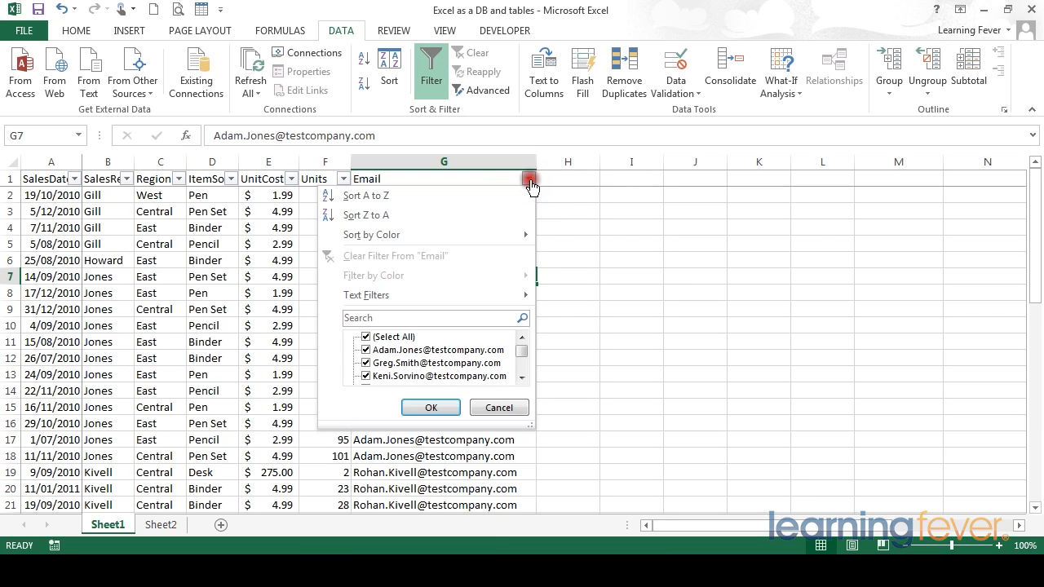
{"action": "left_click", "coordinate": [529, 180]}
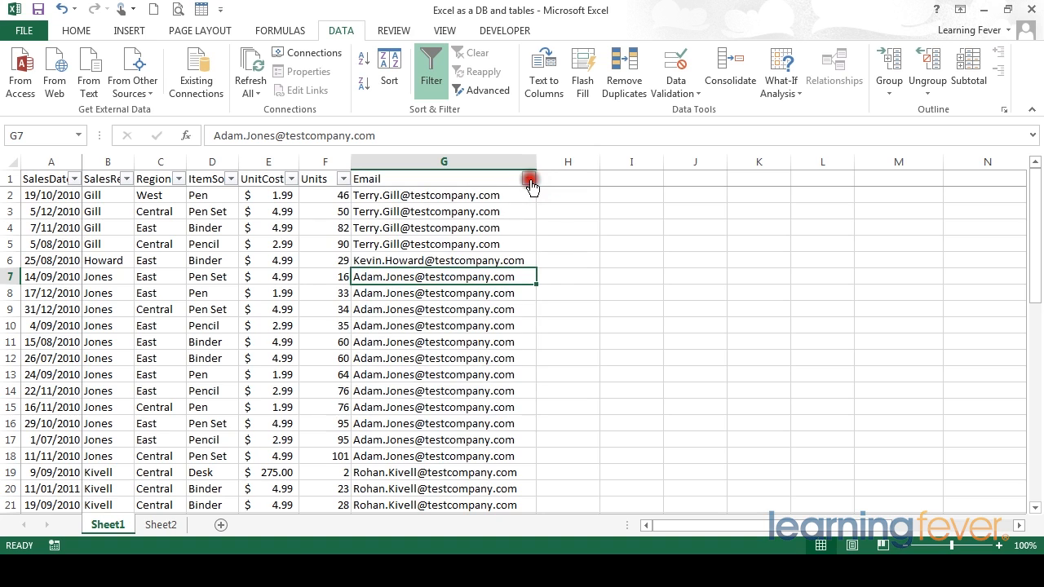
{"action": "left_click", "coordinate": [345, 180]}
{"action": "left_click", "coordinate": [345, 181]}
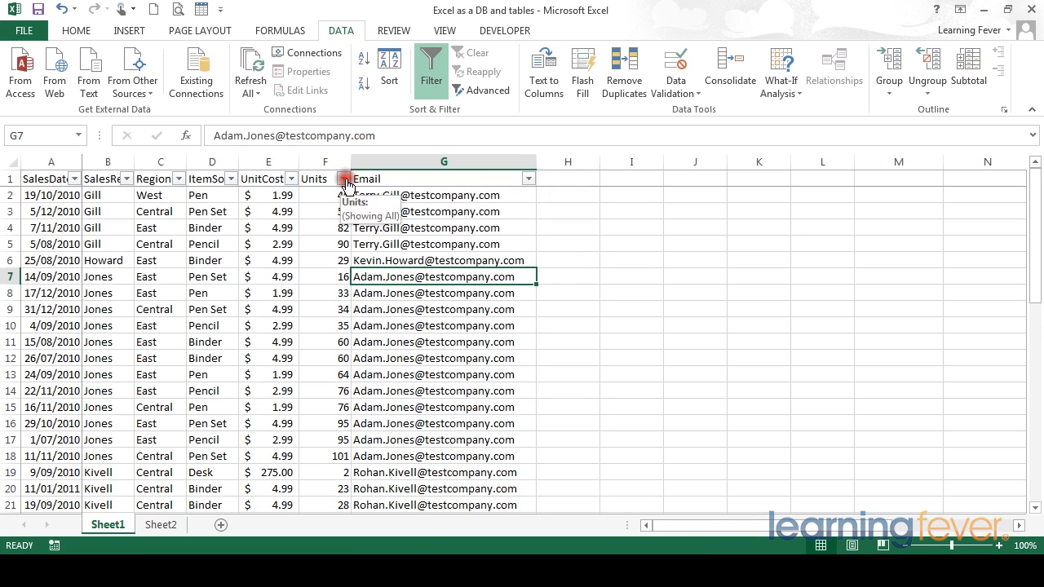
{"action": "left_click", "coordinate": [290, 179]}
{"action": "left_click", "coordinate": [290, 179]}
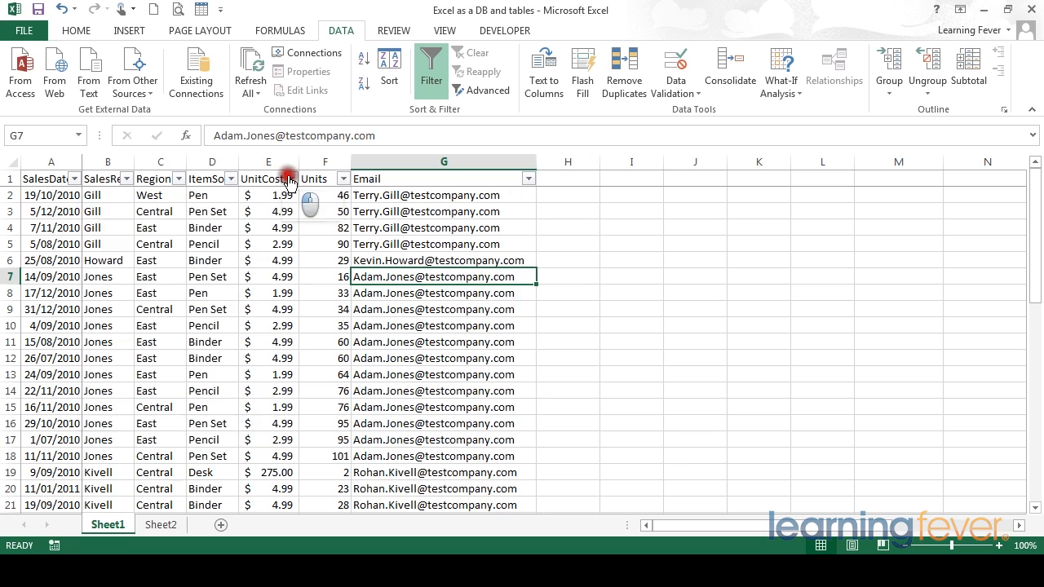
{"action": "left_click", "coordinate": [127, 178]}
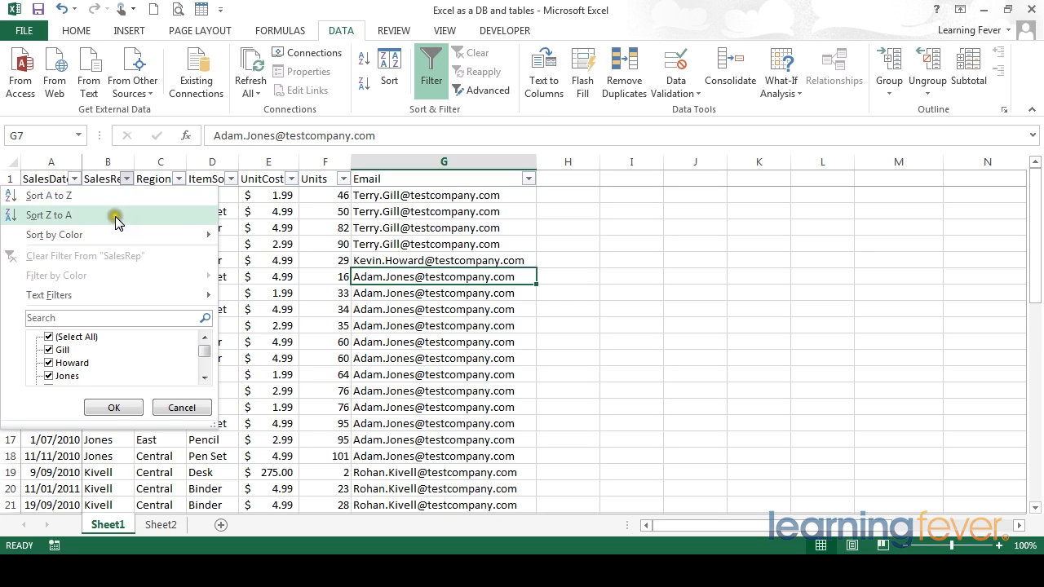
{"action": "mouse_move", "coordinate": [116, 233]}
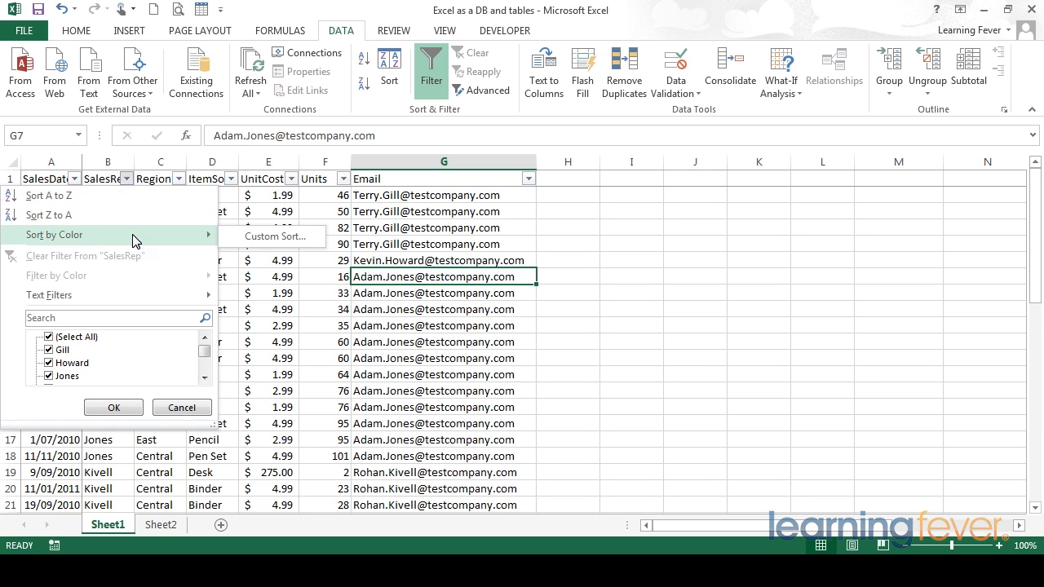
{"action": "left_click", "coordinate": [107, 177]}
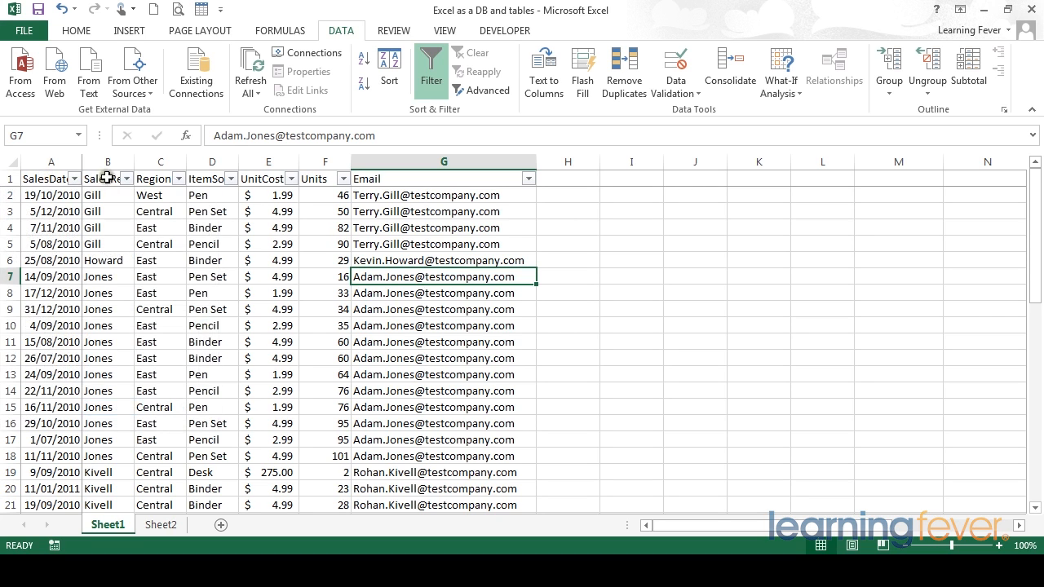
Step: Filter the SalesDate column so that only the 2011 records are shown
{"action": "left_click", "coordinate": [75, 179]}
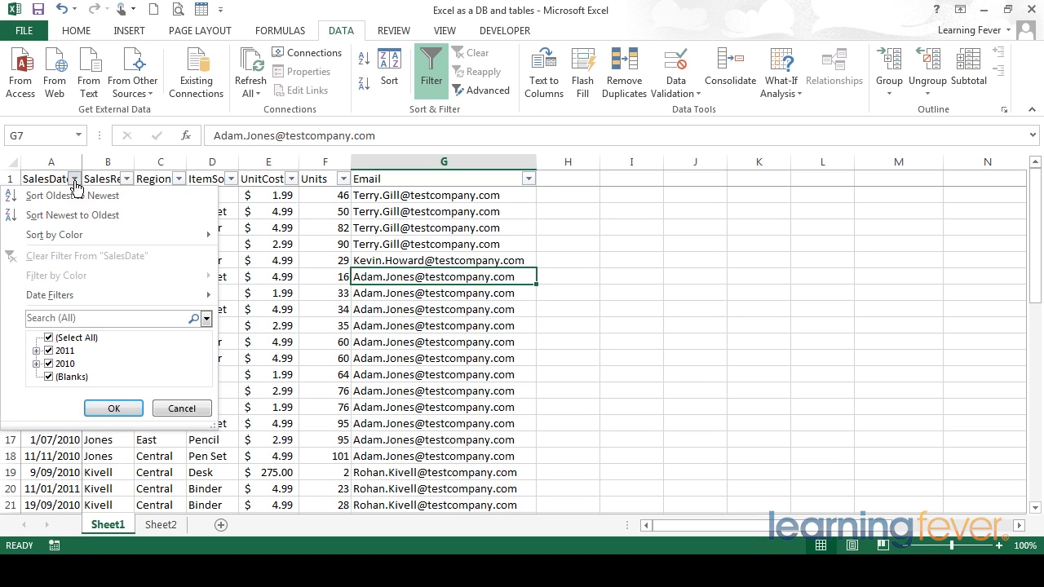
{"action": "mouse_move", "coordinate": [74, 295]}
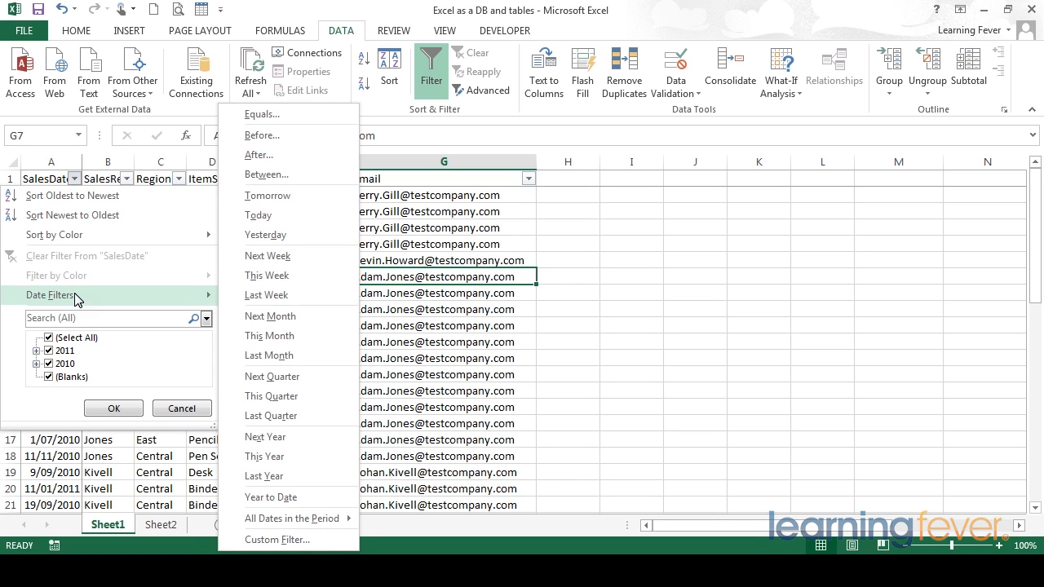
{"action": "left_click", "coordinate": [36, 350]}
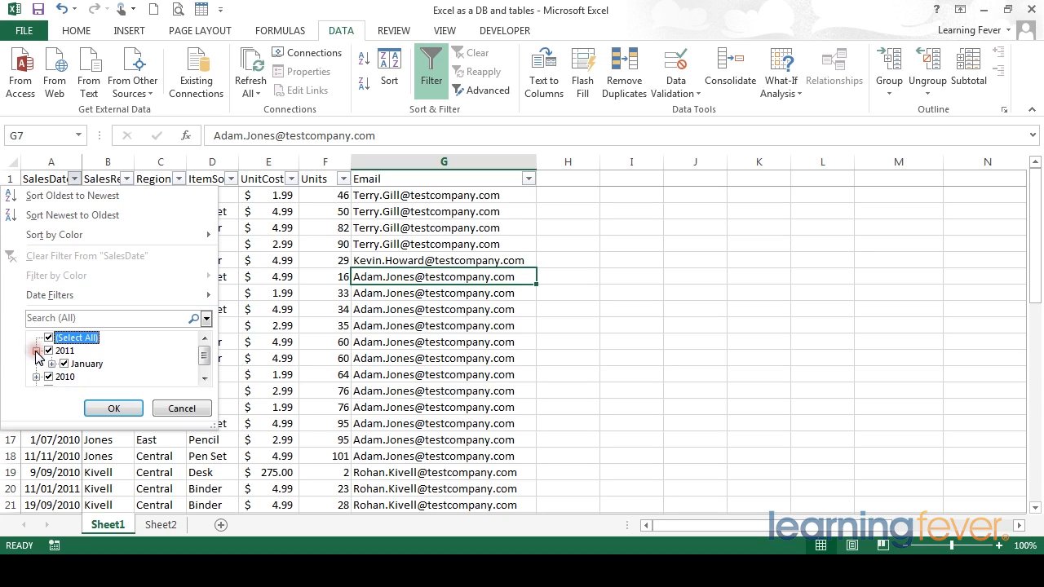
{"action": "left_click", "coordinate": [36, 377]}
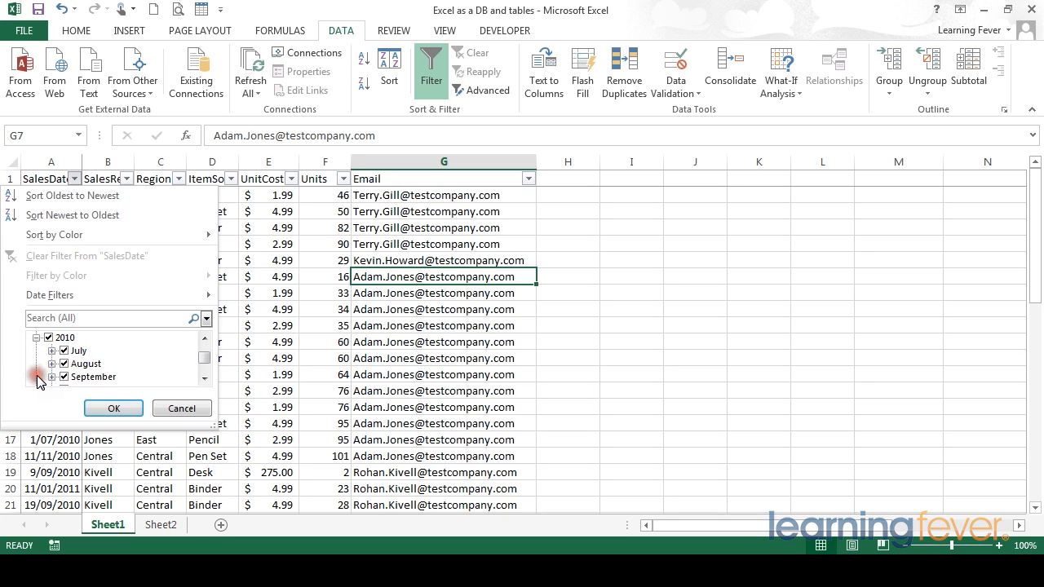
{"action": "left_click", "coordinate": [36, 337]}
{"action": "left_click", "coordinate": [36, 337]}
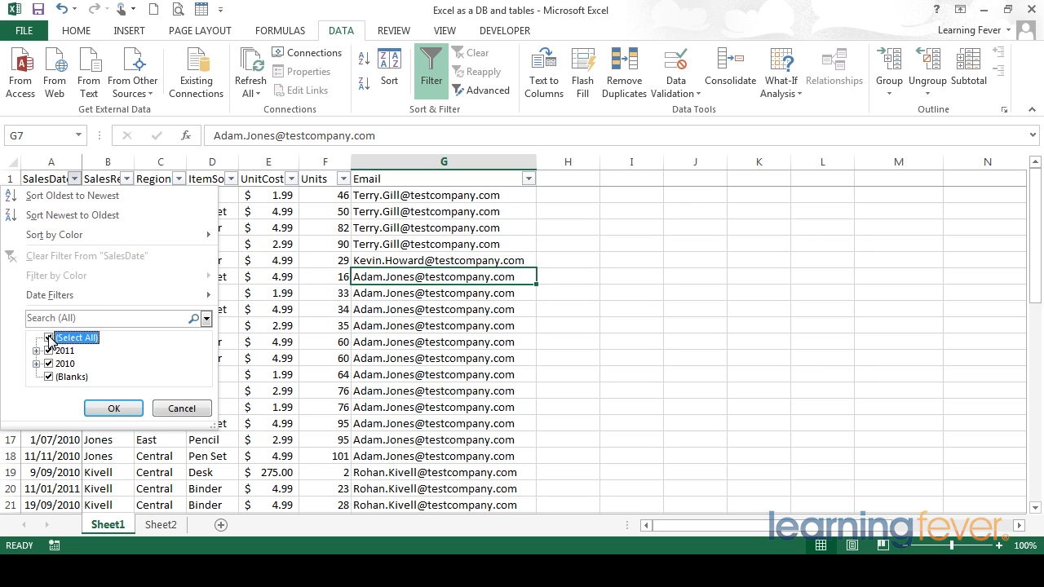
{"action": "left_click", "coordinate": [49, 338]}
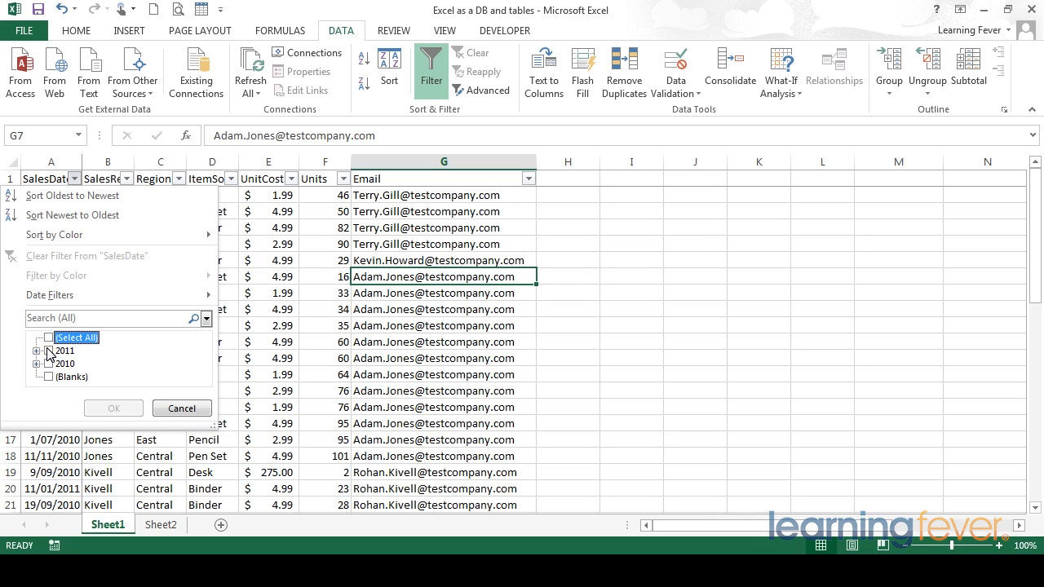
{"action": "left_click", "coordinate": [48, 351]}
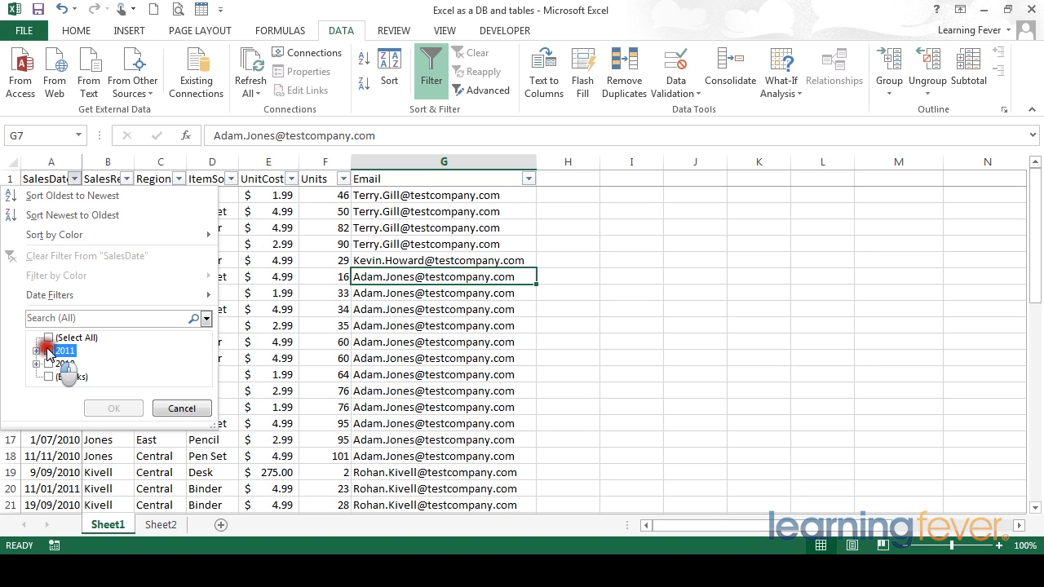
{"action": "left_click", "coordinate": [108, 408]}
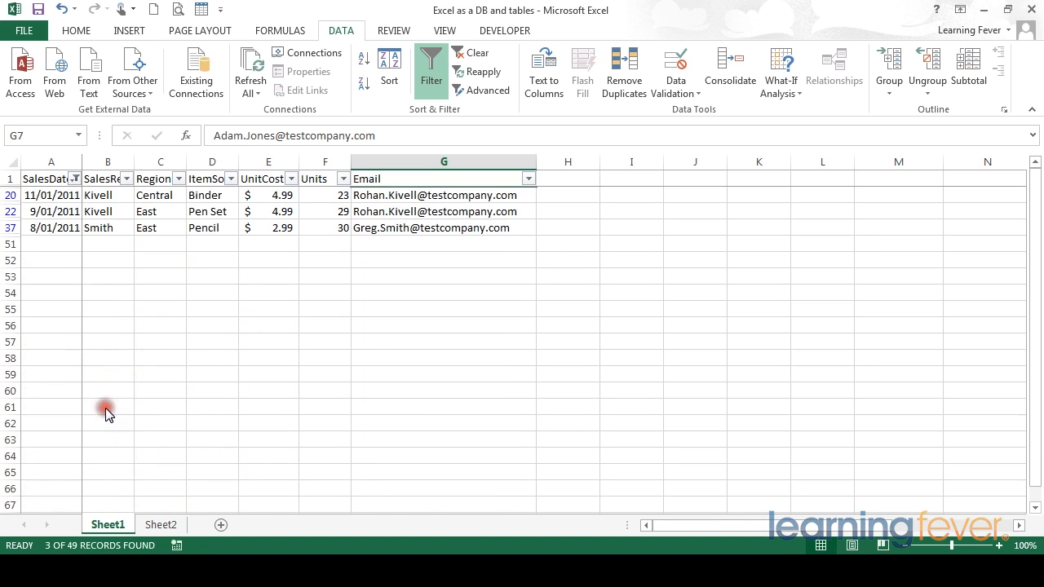
Step: Select the filtered 2011 rows to inspect them, and clear the filter from the SalesDate column
{"action": "left_click", "coordinate": [33, 196]}
{"action": "left_click_drag", "start_coordinate": [33, 195], "coordinate": [437, 228]}
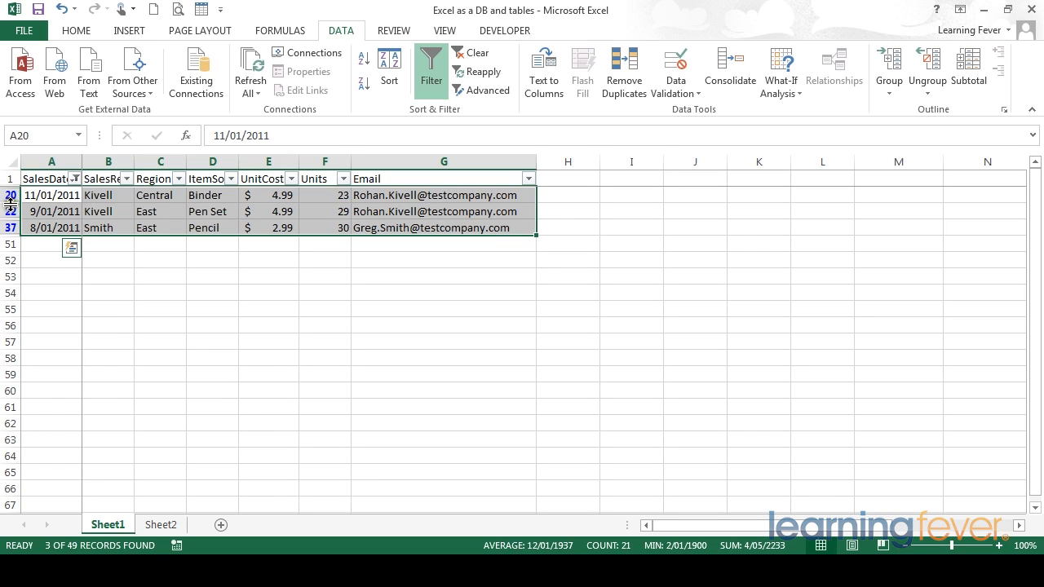
{"action": "left_click", "coordinate": [110, 212]}
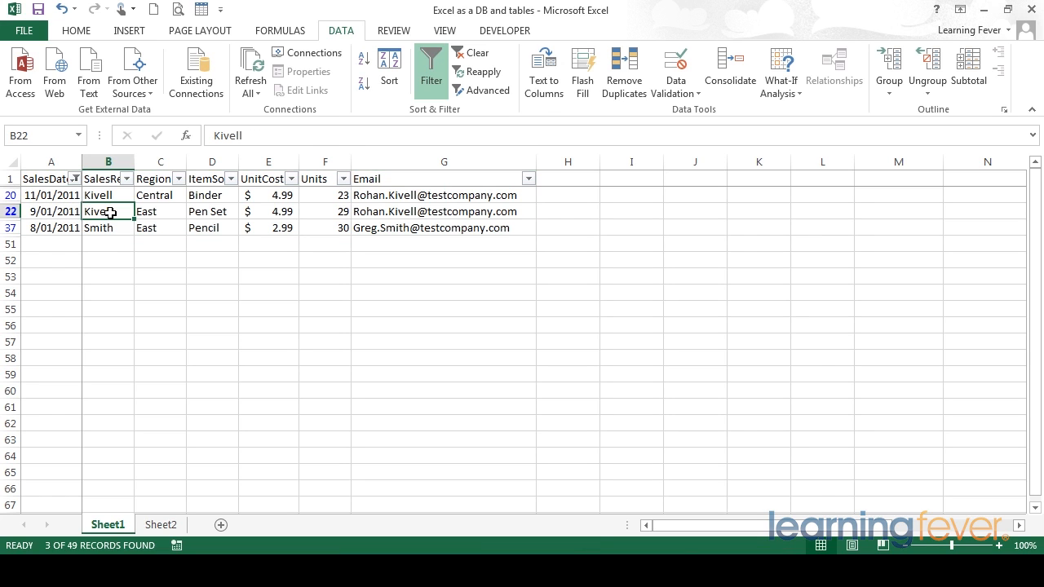
{"action": "left_click", "coordinate": [73, 178]}
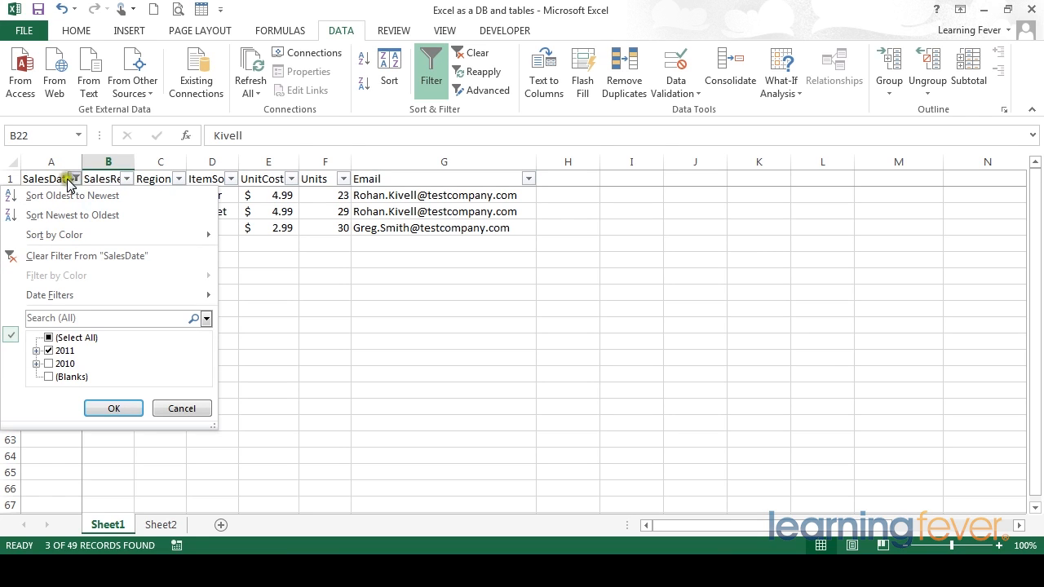
{"action": "left_click", "coordinate": [134, 258]}
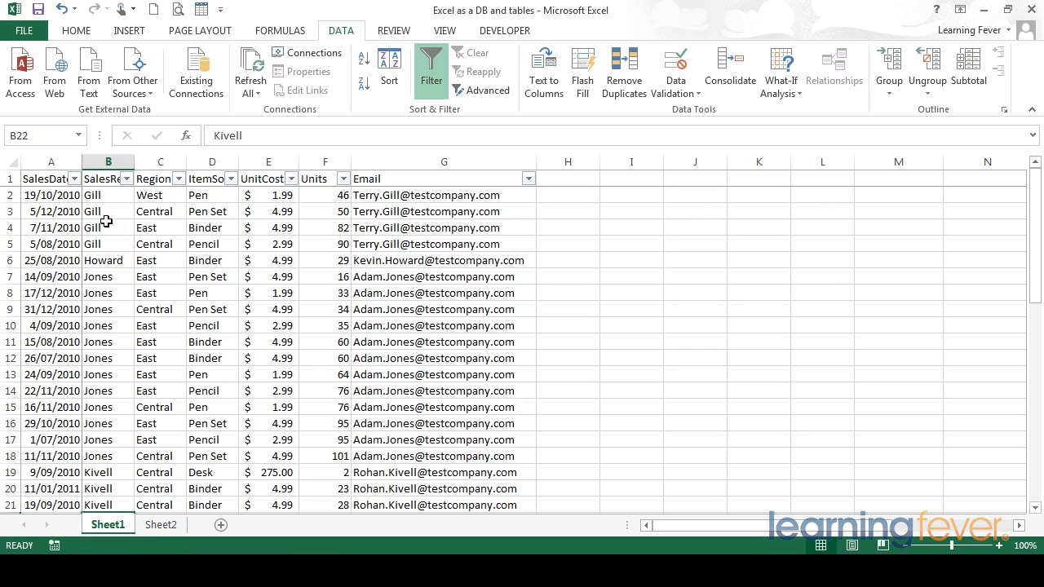
Step: Filter the SalesRep column to only the first two reps listed, and select their filtered SalesRep cells
{"action": "left_click", "coordinate": [107, 180]}
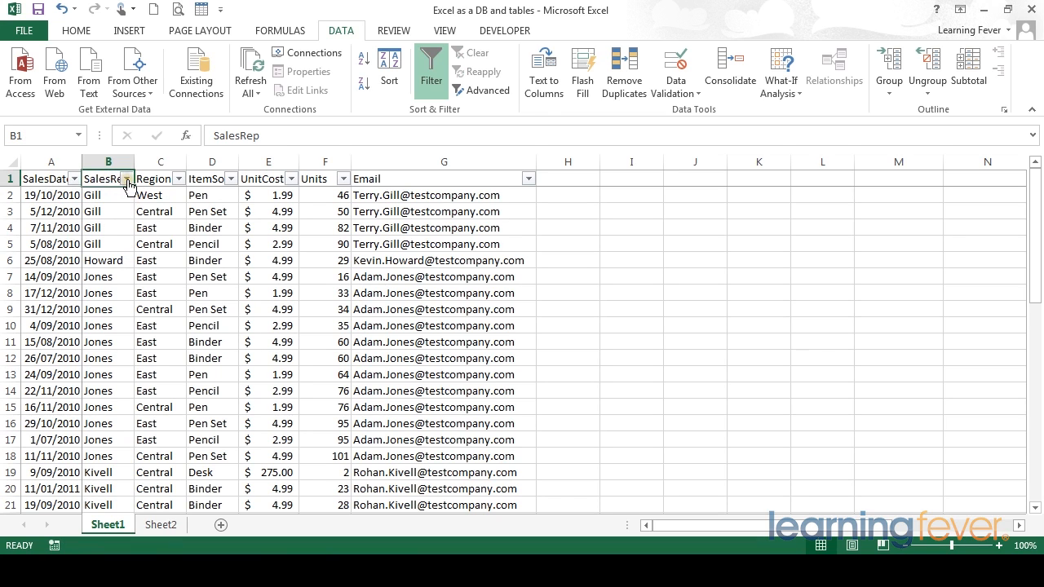
{"action": "left_click", "coordinate": [127, 179]}
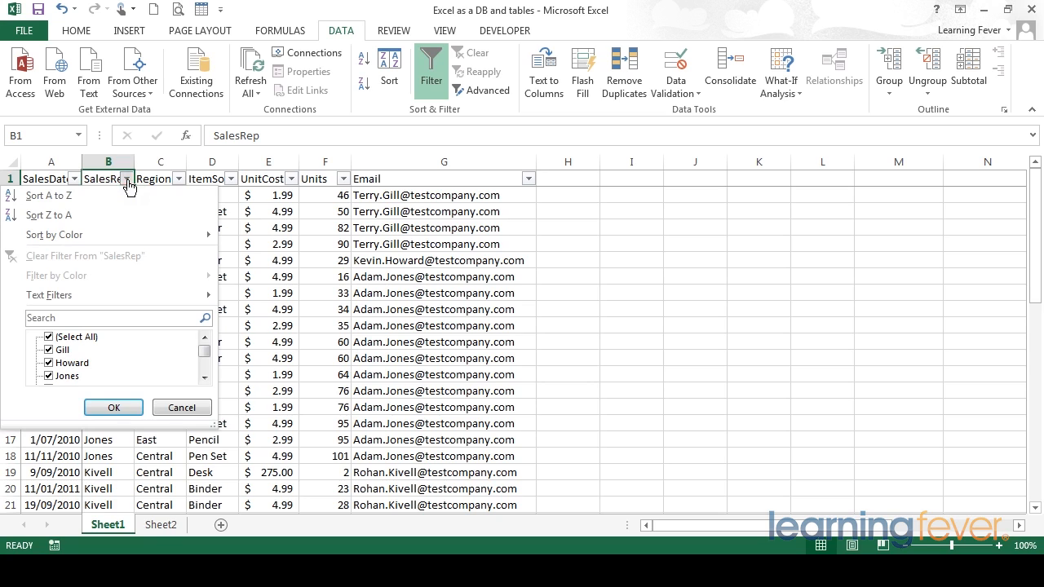
{"action": "left_click", "coordinate": [86, 296]}
{"action": "left_click", "coordinate": [48, 337]}
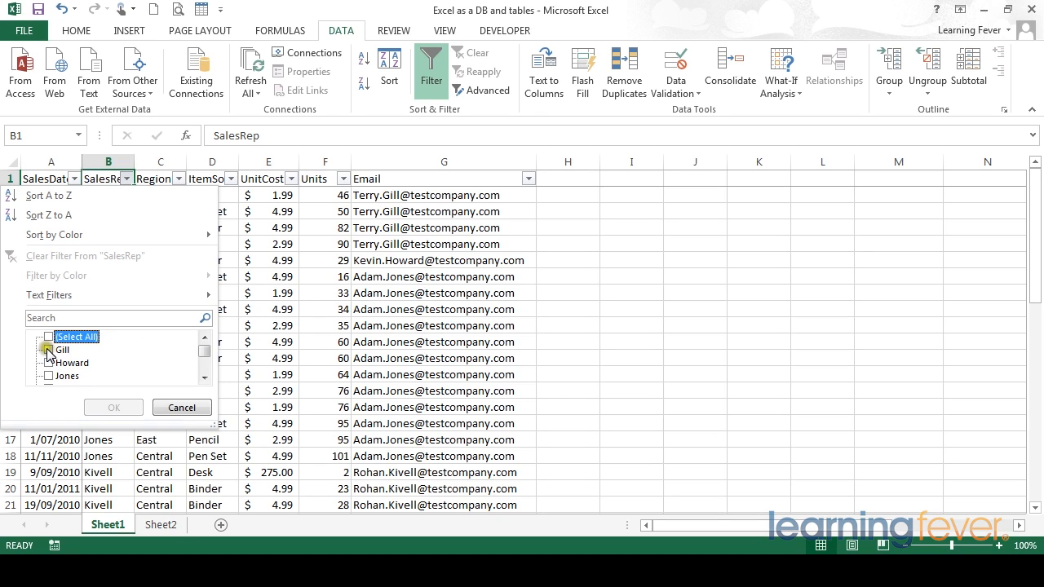
{"action": "left_click", "coordinate": [49, 350]}
{"action": "left_click", "coordinate": [48, 363]}
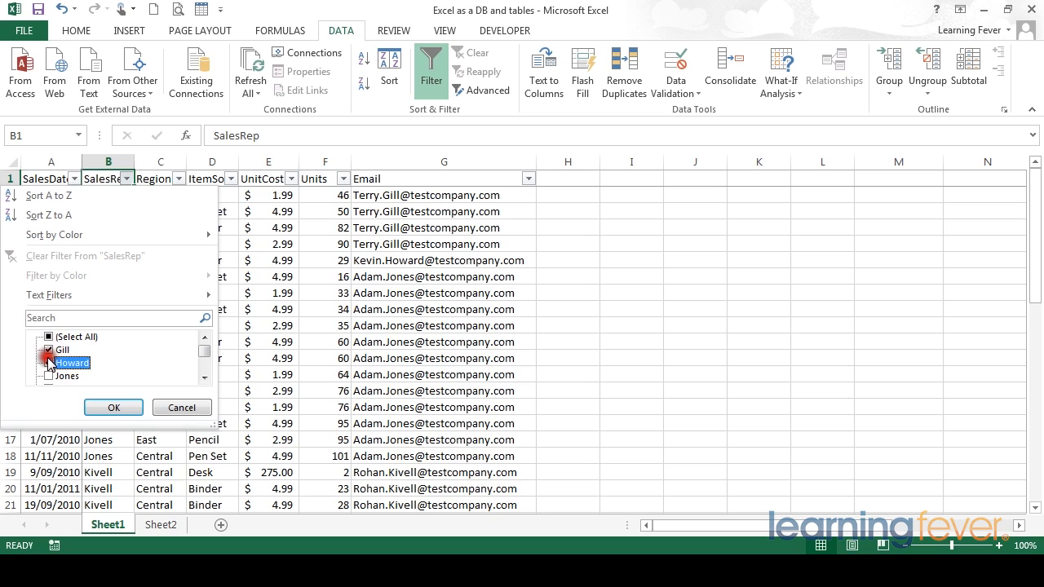
{"action": "left_click", "coordinate": [115, 408]}
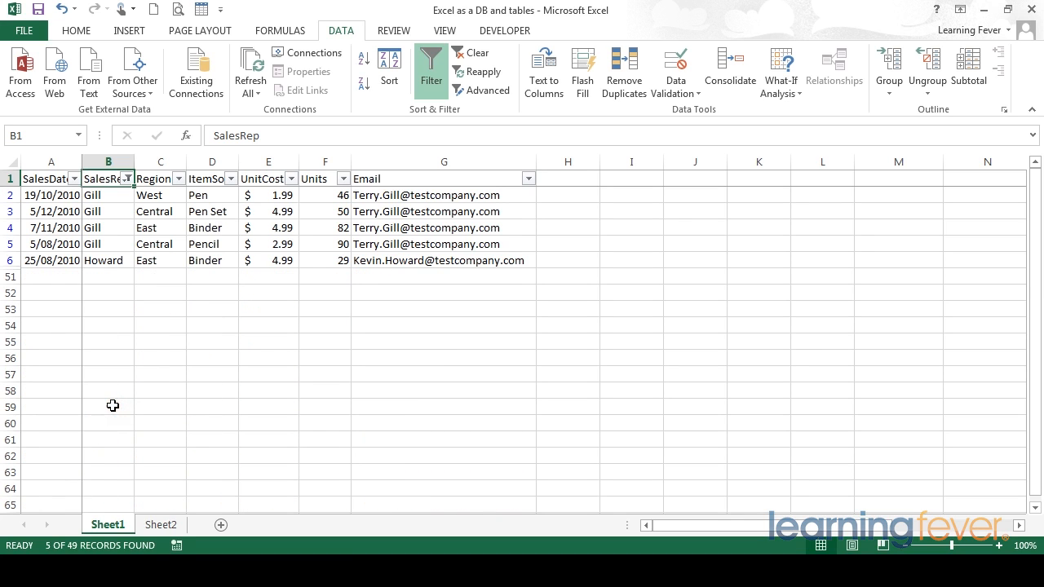
{"action": "left_click", "coordinate": [7, 260]}
{"action": "left_click", "coordinate": [108, 260]}
{"action": "left_click_drag", "start_coordinate": [104, 196], "coordinate": [108, 261]}
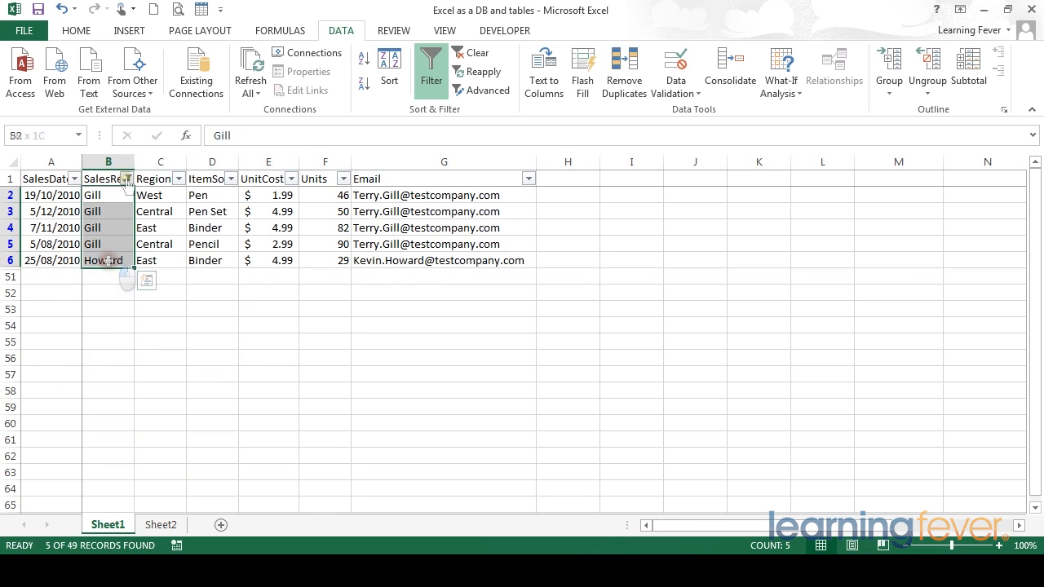
Step: Reselect all reps in the SalesRep filter, search its values for "o" and apply the filter to the matching reps
{"action": "left_click", "coordinate": [127, 179]}
{"action": "left_click", "coordinate": [81, 320]}
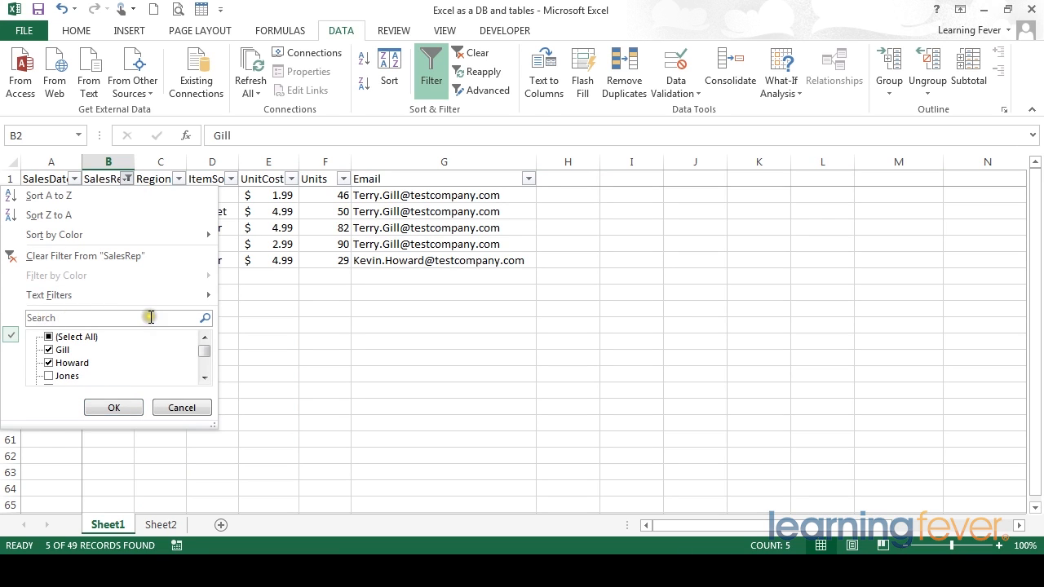
{"action": "left_click", "coordinate": [49, 337]}
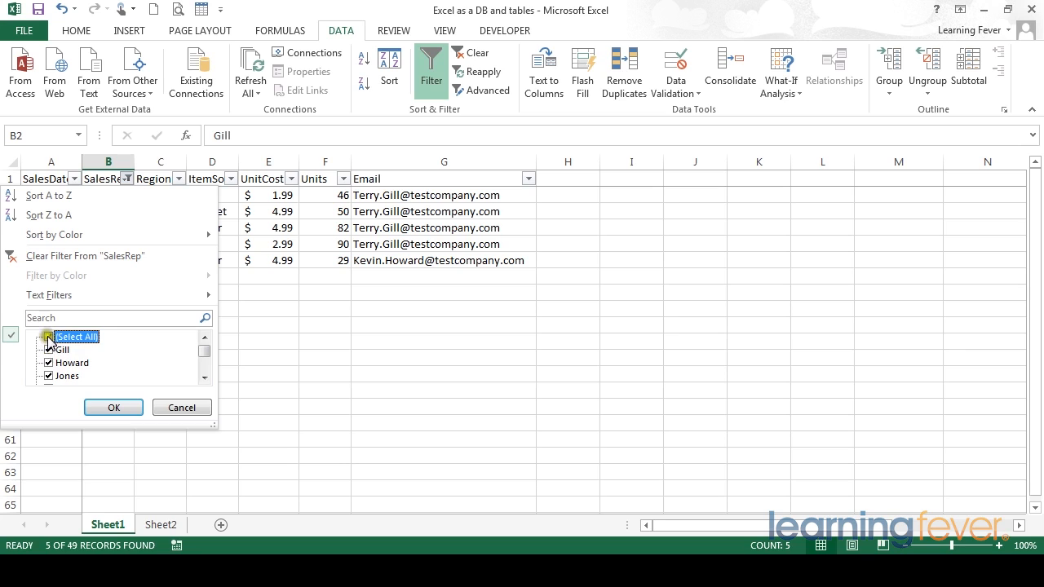
{"action": "left_click", "coordinate": [54, 318]}
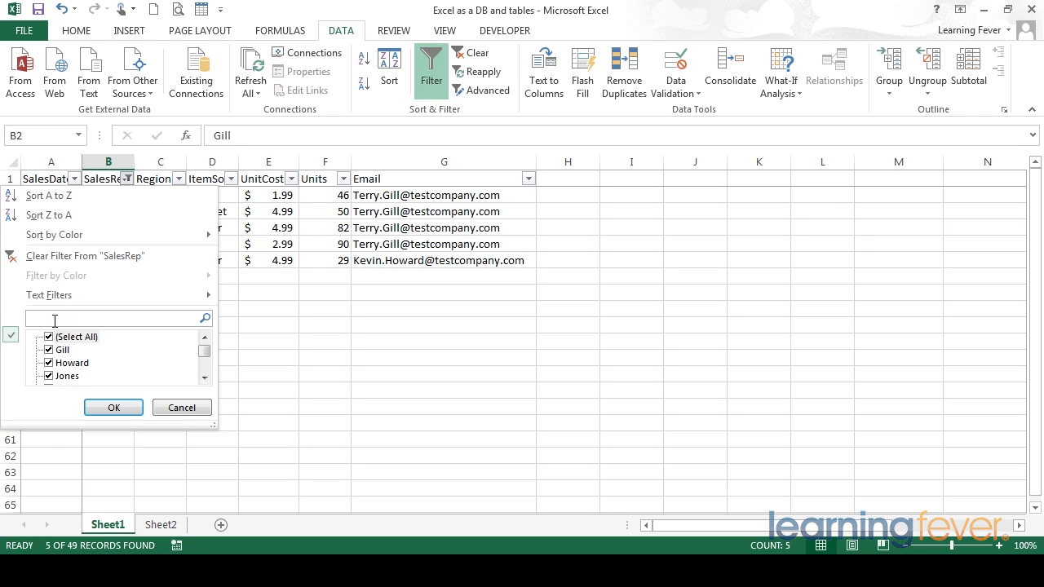
{"action": "type", "text": "o"}
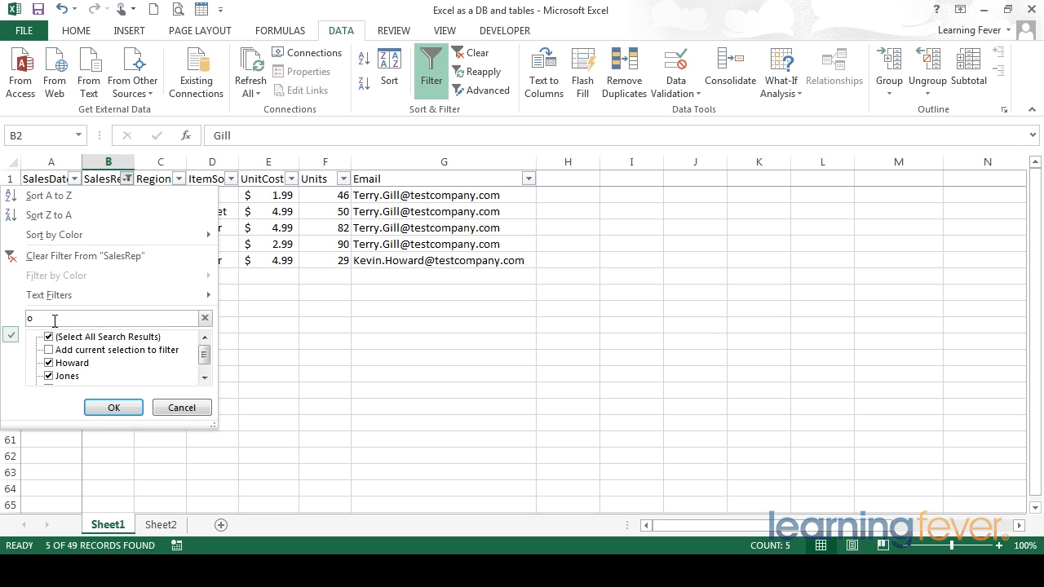
{"action": "left_click_drag", "start_coordinate": [203, 352], "coordinate": [204, 371]}
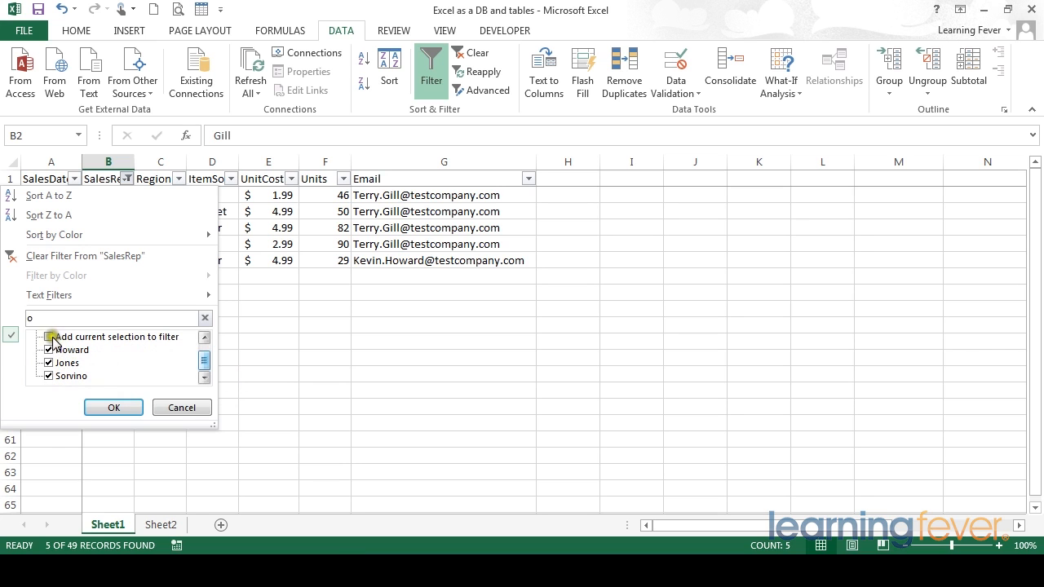
{"action": "left_click", "coordinate": [107, 415]}
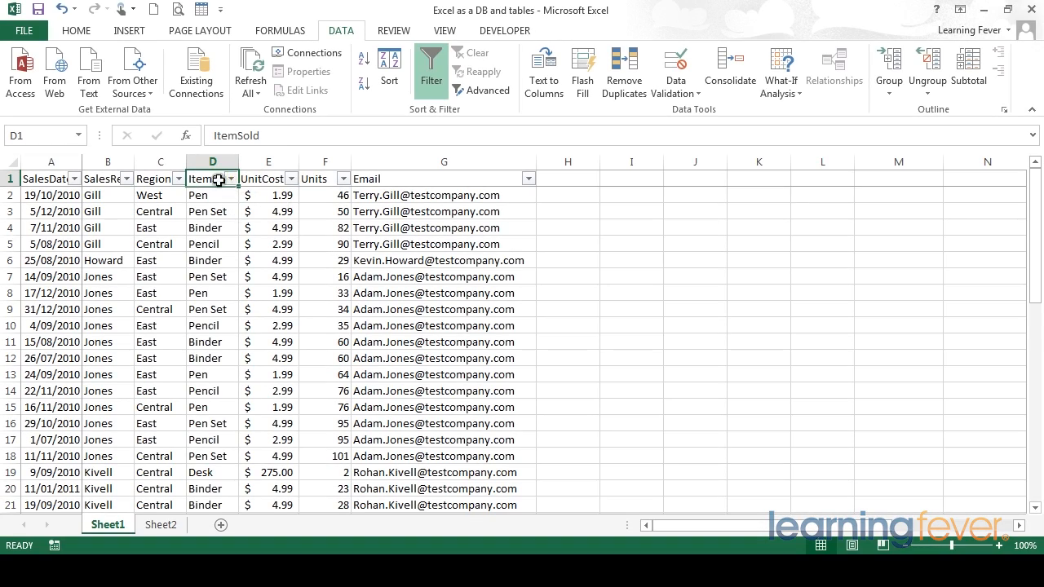
Step: Filter the ItemSold column to all items matching the search text "Pen", and clear that filter again
{"action": "left_click", "coordinate": [232, 180]}
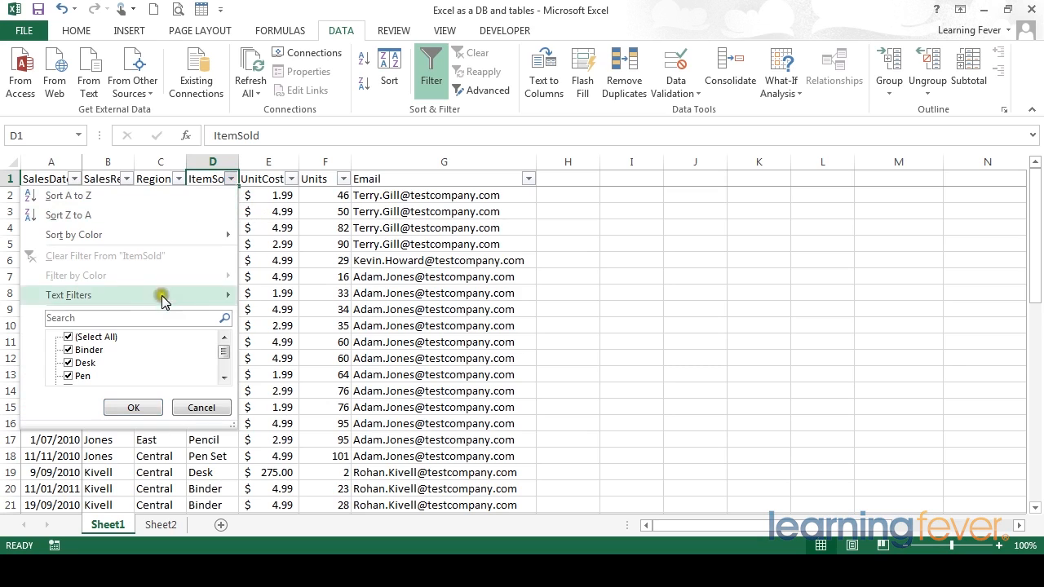
{"action": "left_click", "coordinate": [153, 318]}
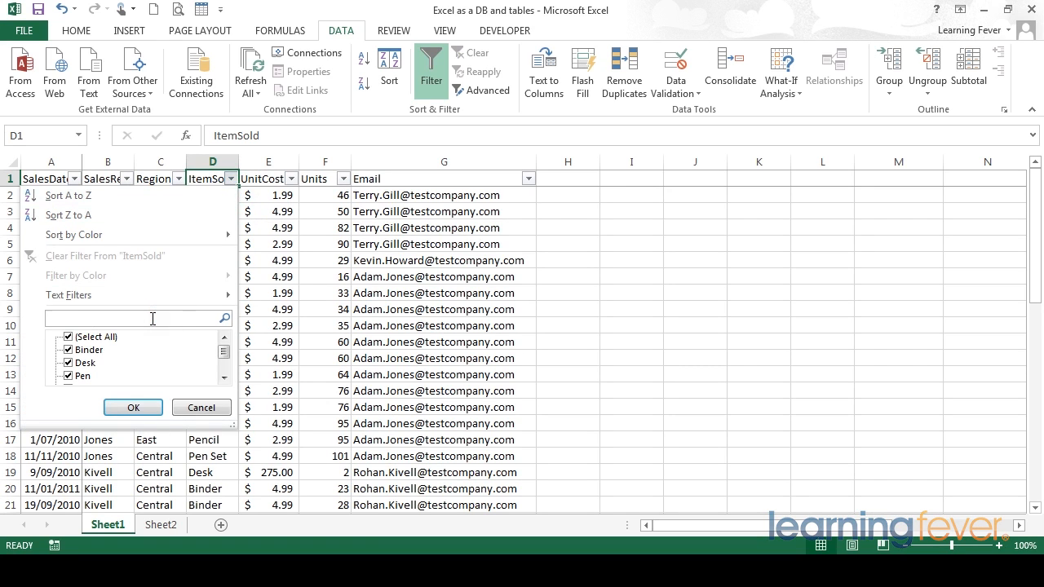
{"action": "type", "text": "Pen"}
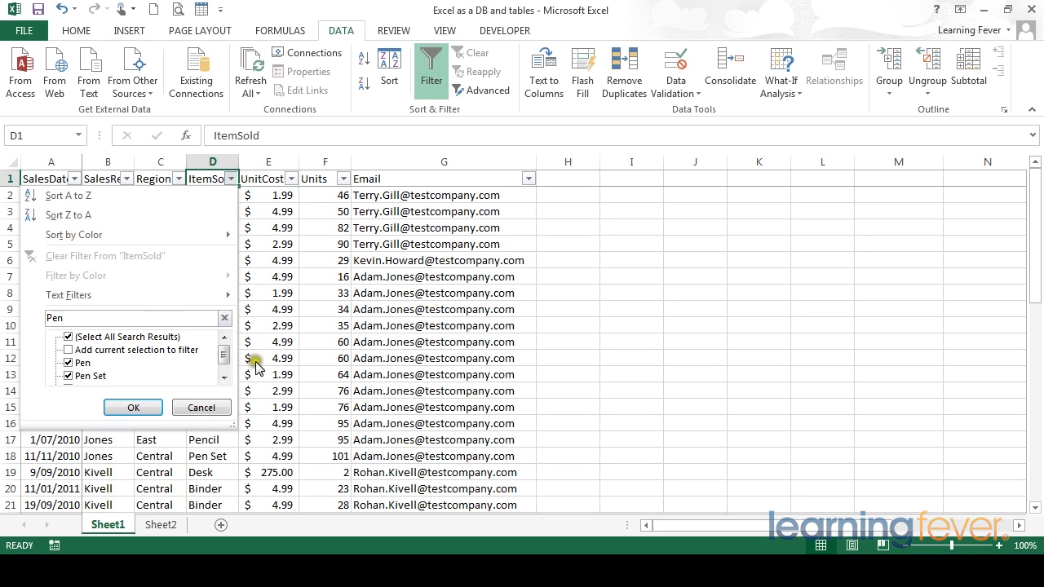
{"action": "left_click_drag", "start_coordinate": [221, 360], "coordinate": [213, 369]}
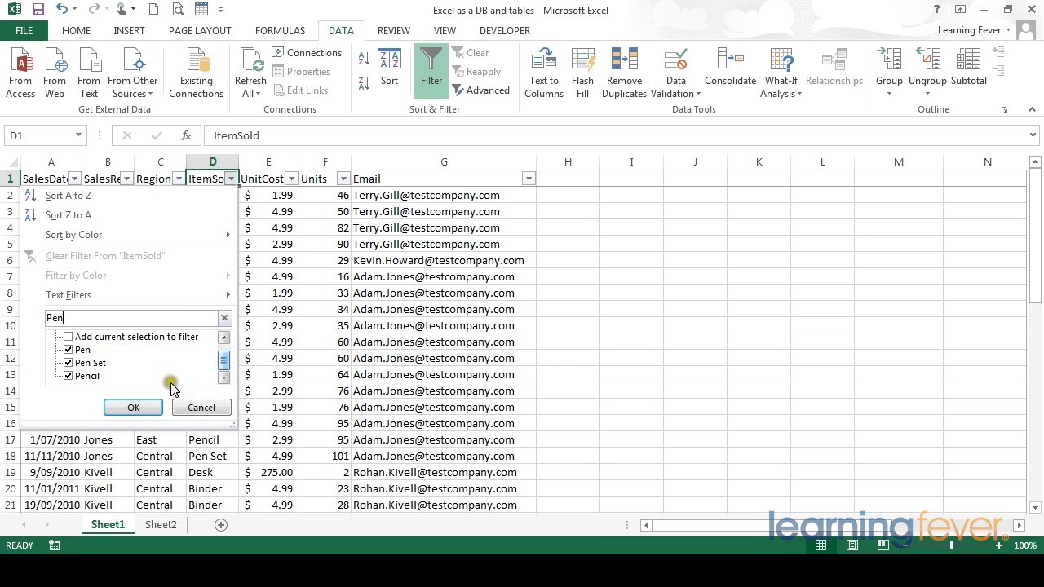
{"action": "left_click", "coordinate": [142, 409]}
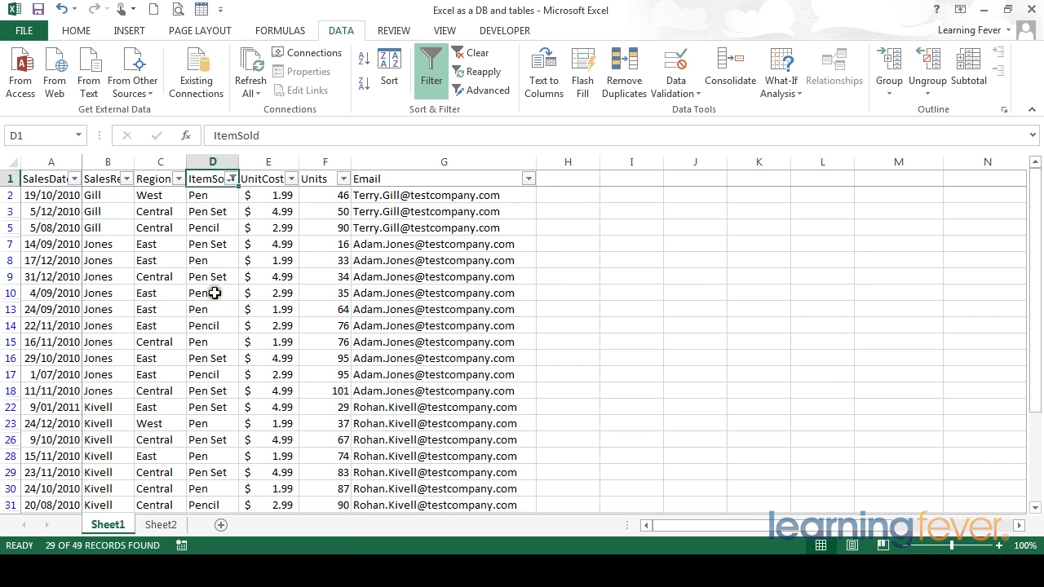
{"action": "left_click", "coordinate": [232, 179]}
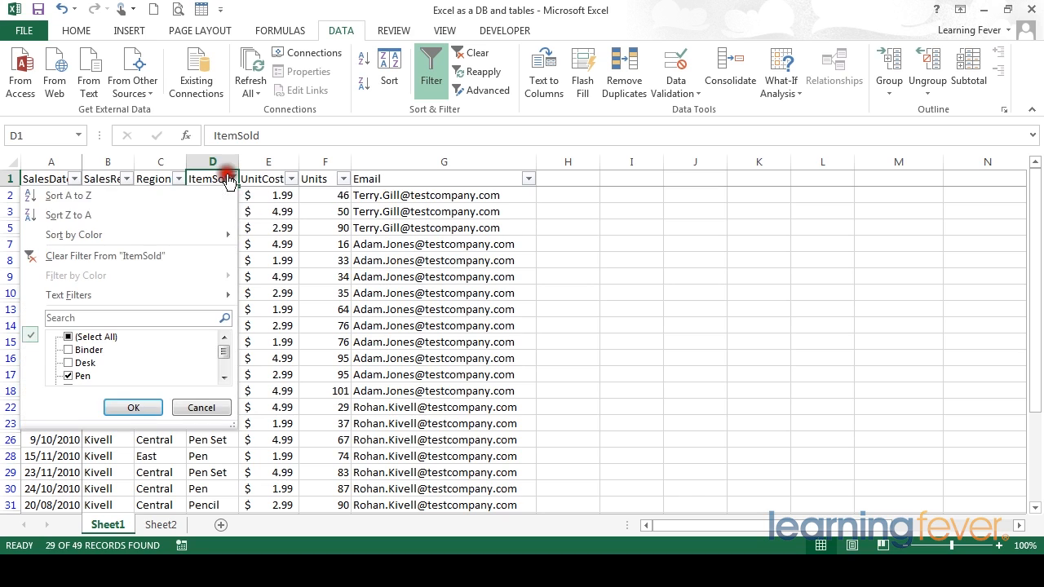
{"action": "left_click", "coordinate": [88, 256]}
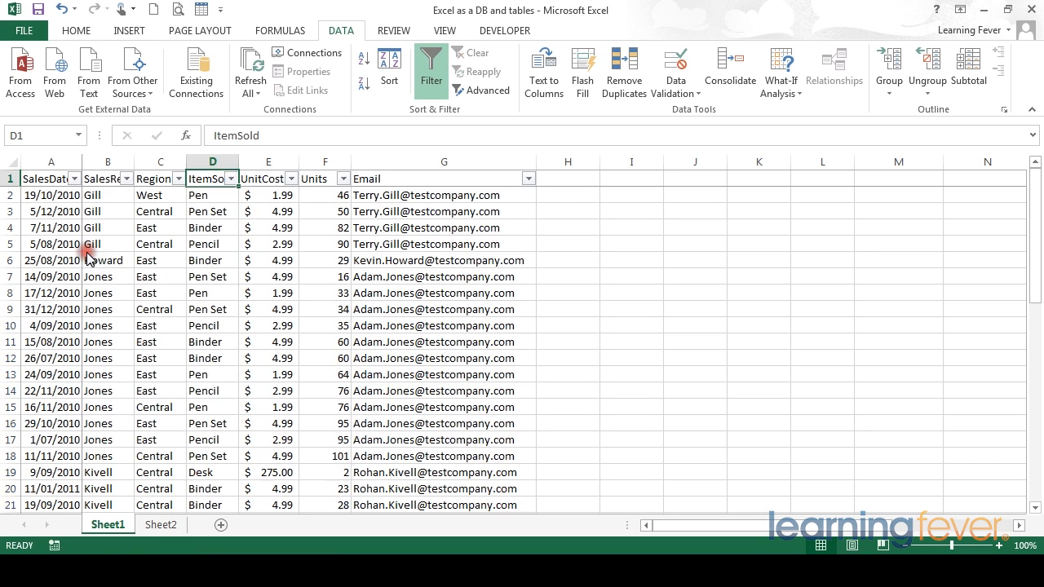
Step: Apply a date filter to the SalesDate column that shows only rows after 5/01/2011
{"action": "left_click", "coordinate": [73, 179]}
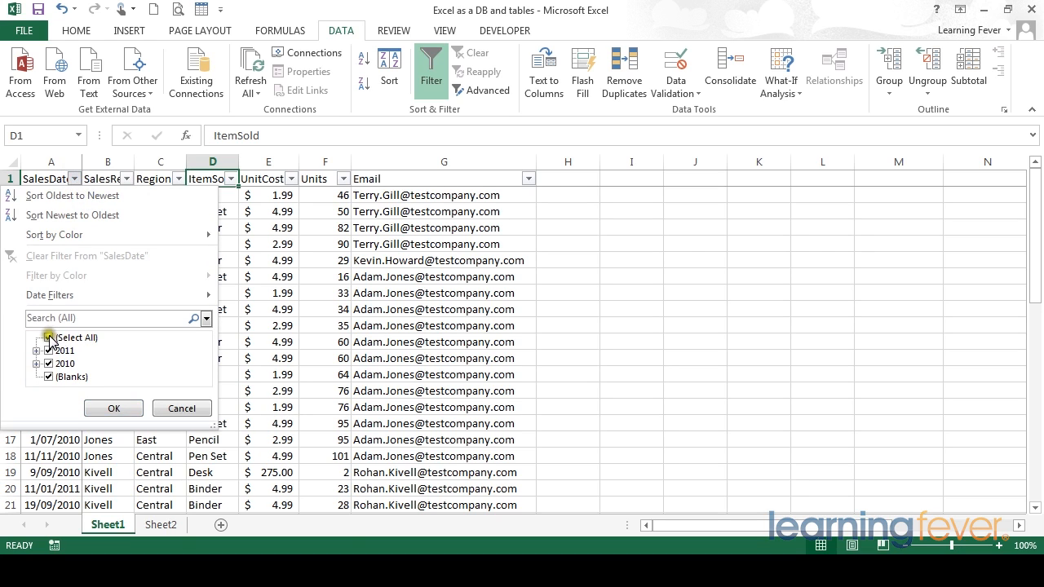
{"action": "mouse_move", "coordinate": [74, 298]}
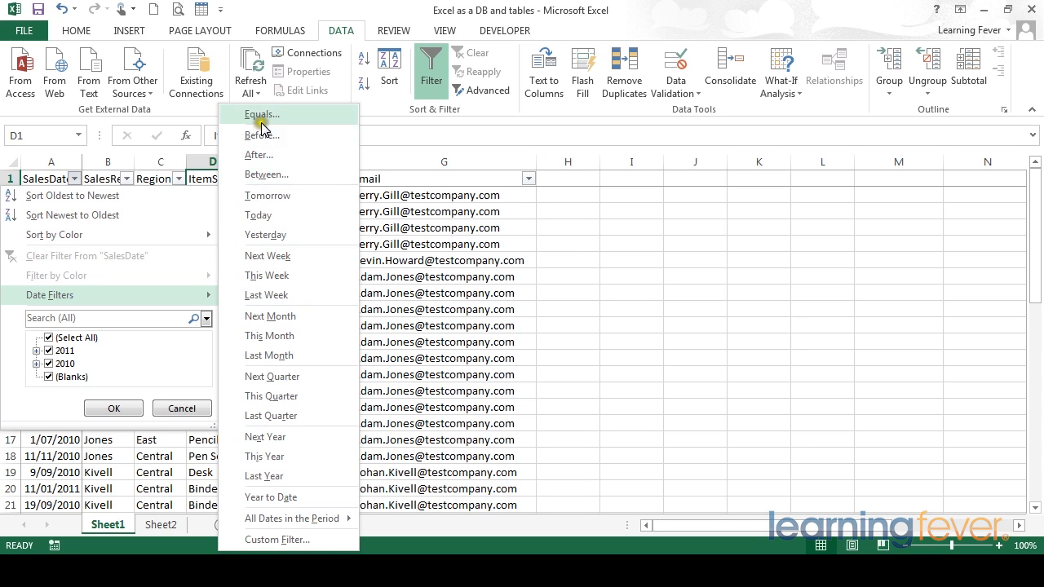
{"action": "left_click", "coordinate": [259, 155]}
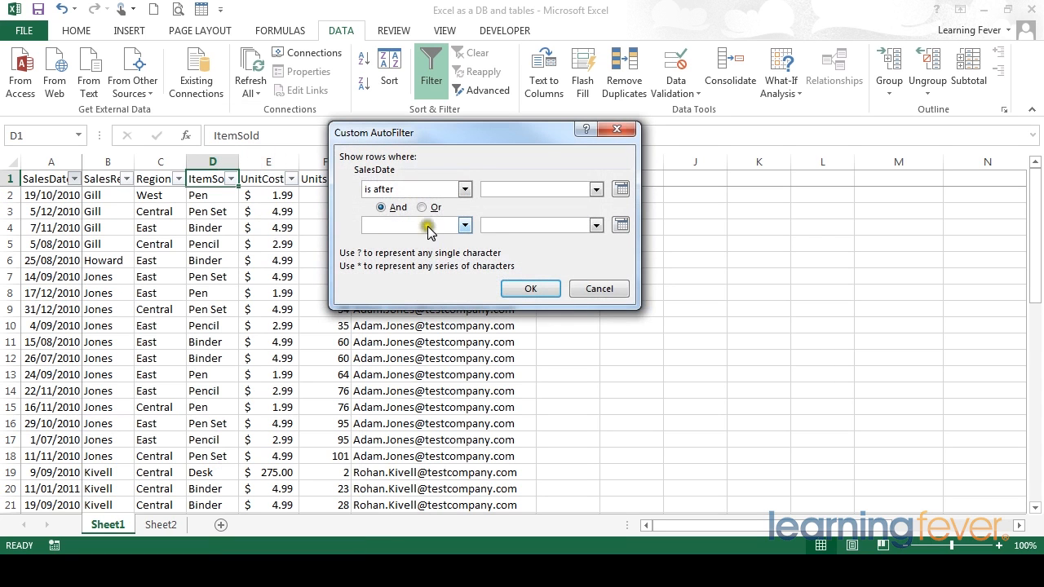
{"action": "left_click", "coordinate": [620, 191]}
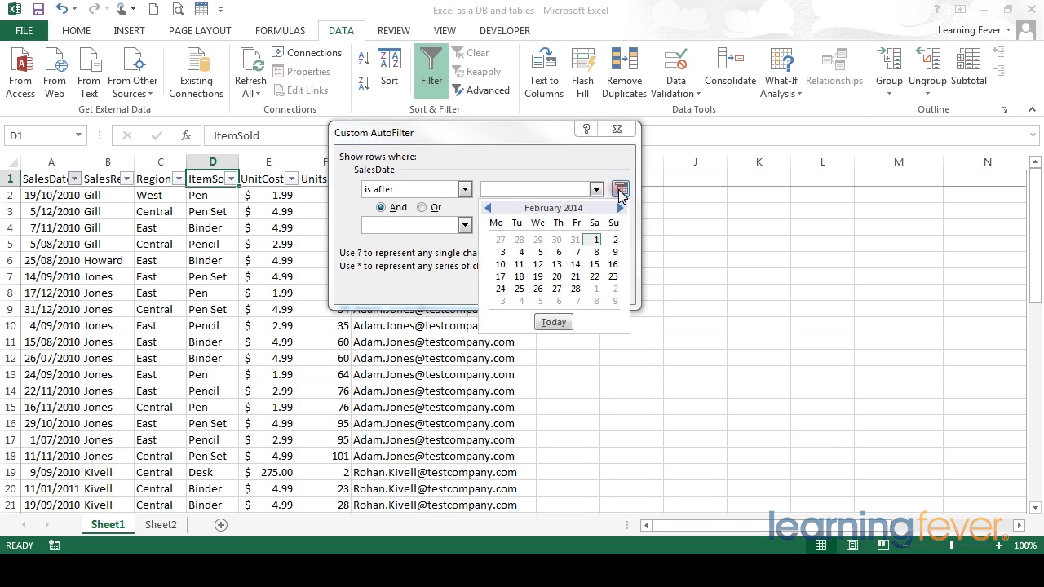
{"action": "left_click", "coordinate": [487, 207]}
{"action": "left_click", "coordinate": [487, 207]}
{"action": "left_click", "coordinate": [487, 208]}
{"action": "left_click", "coordinate": [486, 208]}
{"action": "left_click", "coordinate": [486, 208]}
{"action": "left_click", "coordinate": [486, 208]}
{"action": "left_click", "coordinate": [486, 208]}
{"action": "left_click", "coordinate": [486, 208]}
{"action": "left_click", "coordinate": [486, 208]}
{"action": "left_click", "coordinate": [486, 208]}
{"action": "left_click", "coordinate": [531, 188]}
{"action": "left_click", "coordinate": [525, 189]}
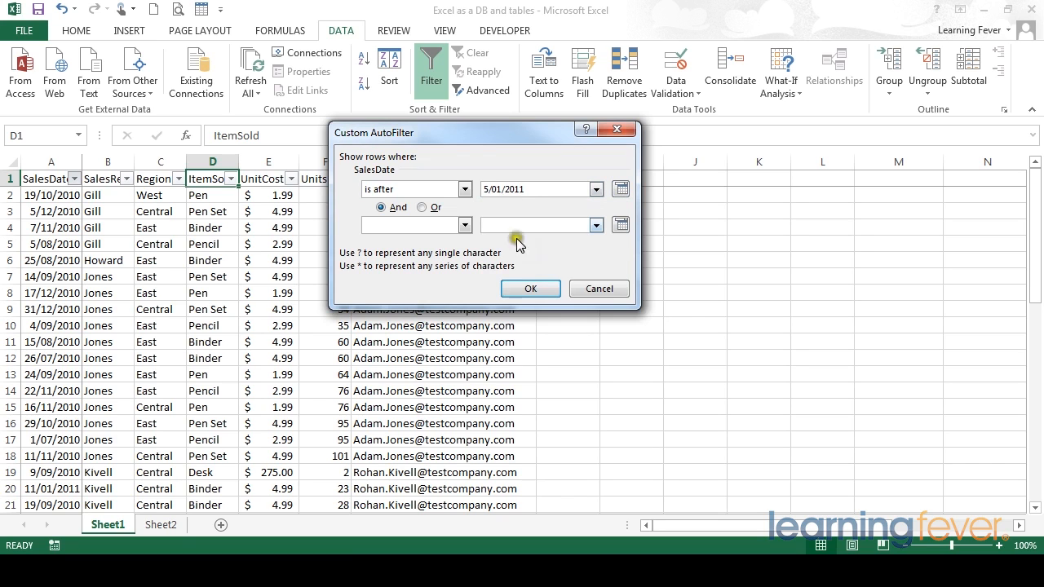
{"action": "left_click", "coordinate": [525, 289]}
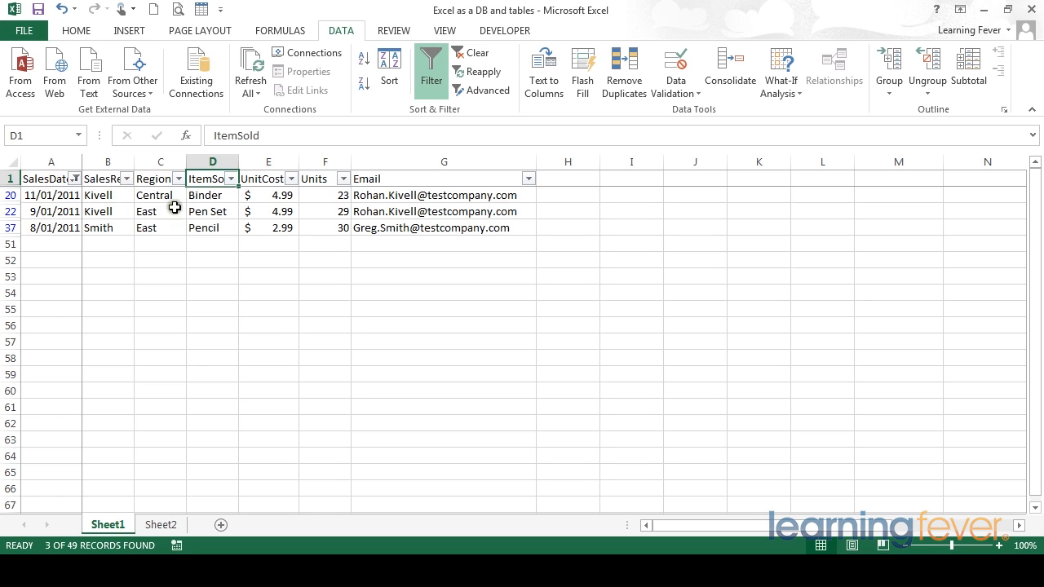
Step: Filter the Region column to East only by excluding the Central records
{"action": "left_click", "coordinate": [178, 180]}
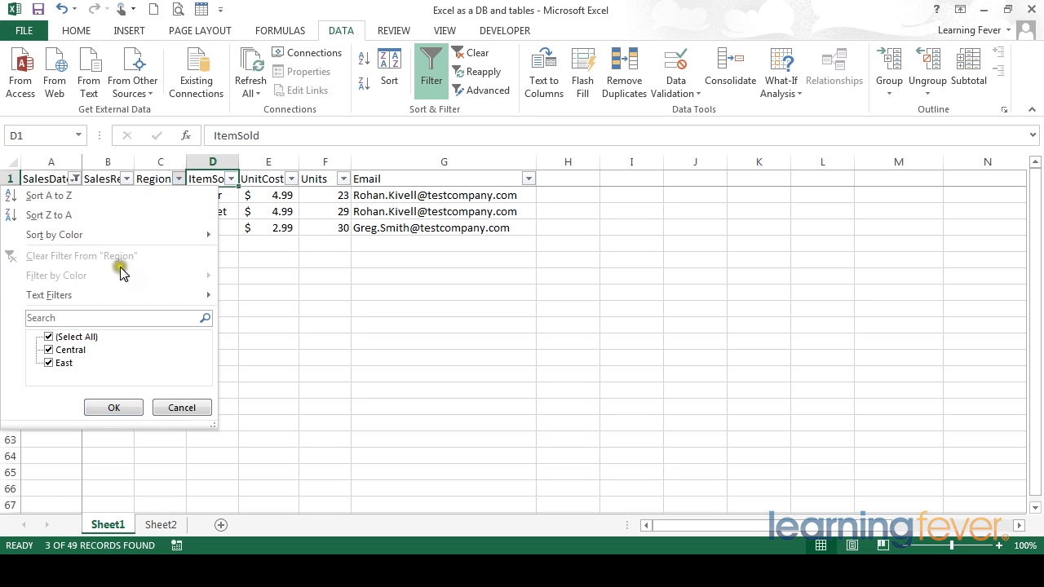
{"action": "left_click", "coordinate": [49, 350]}
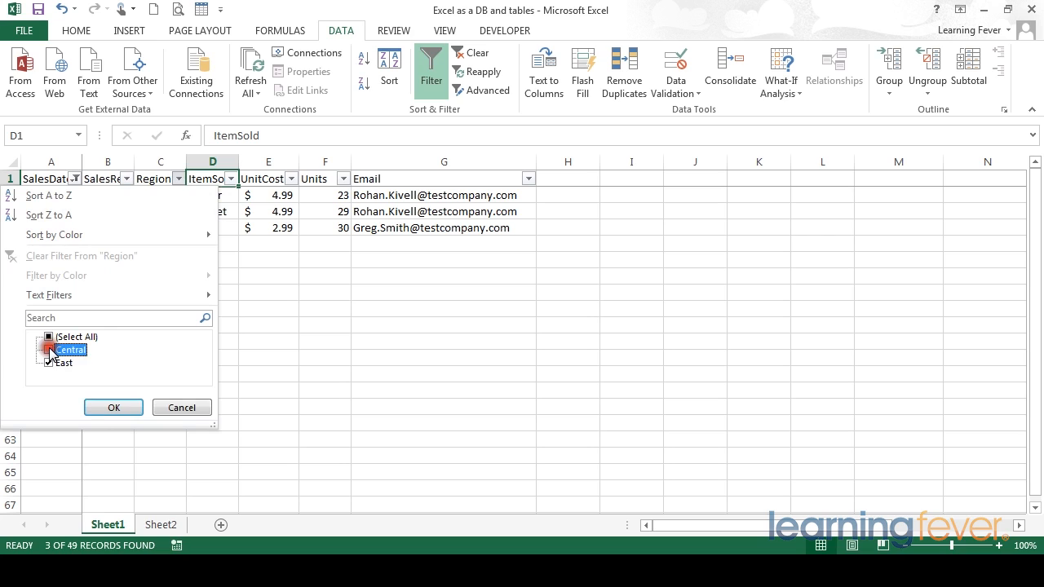
{"action": "left_click", "coordinate": [122, 406]}
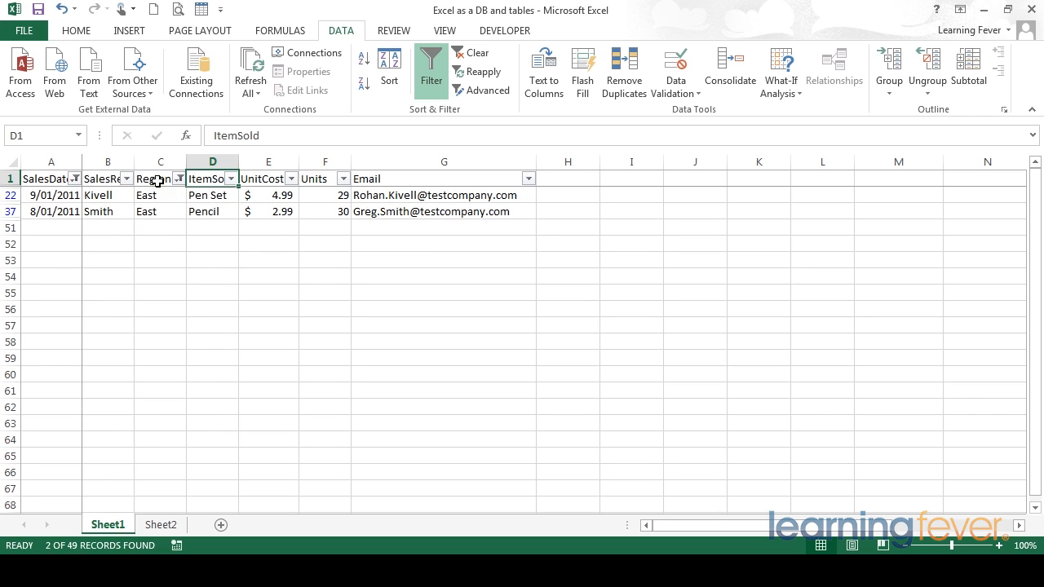
Step: Clear the filter from the SalesDate column while keeping the Region filter
{"action": "left_click", "coordinate": [76, 179]}
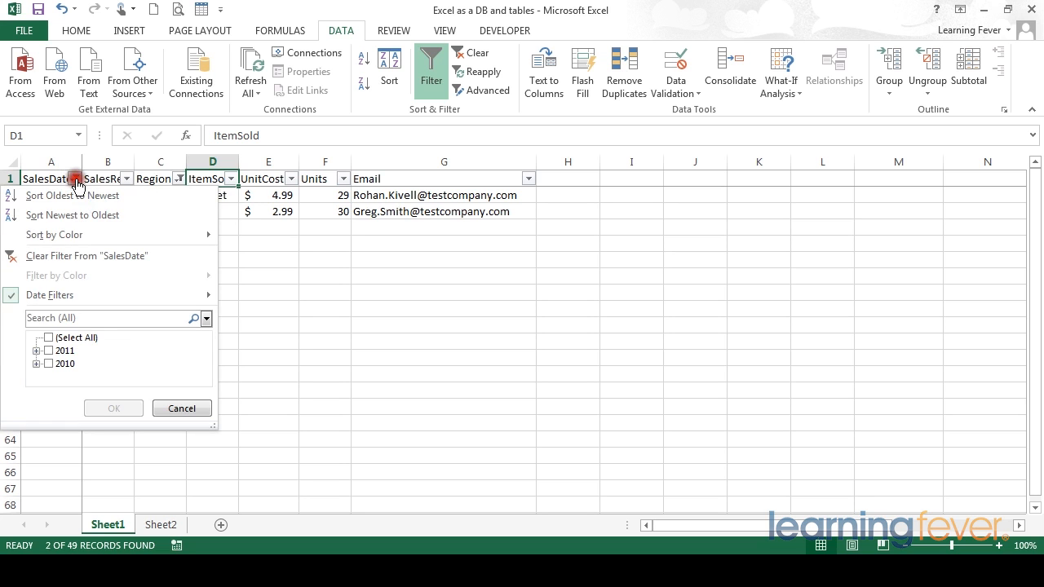
{"action": "left_click", "coordinate": [59, 256]}
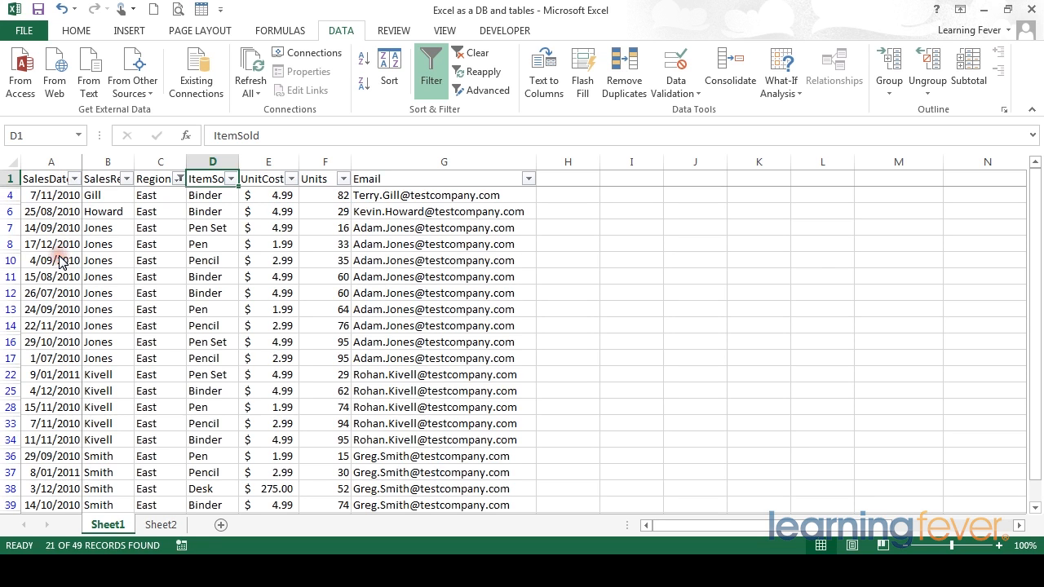
{"action": "left_click", "coordinate": [59, 257]}
{"action": "left_click", "coordinate": [151, 181]}
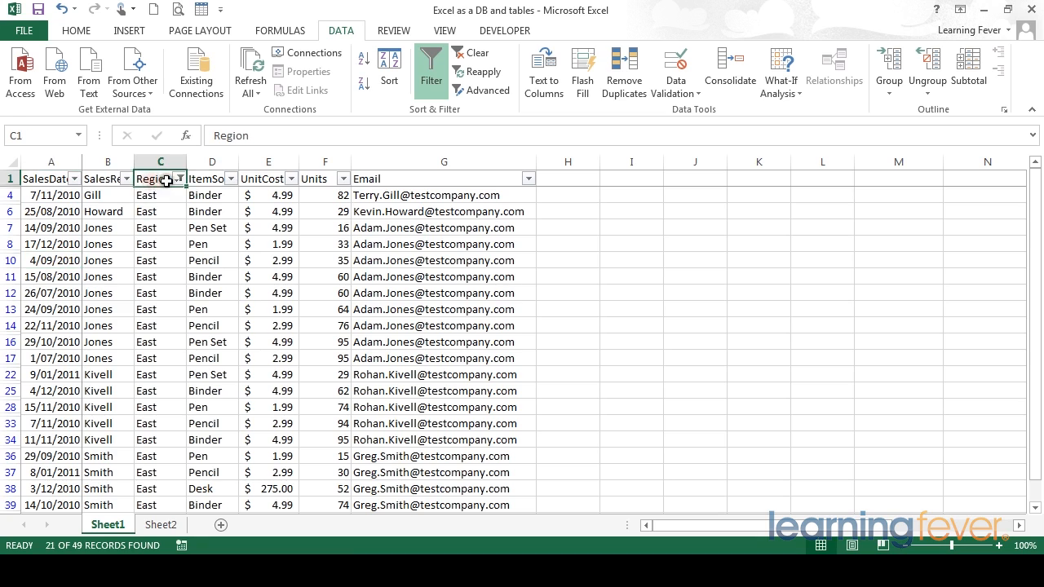
{"action": "left_click", "coordinate": [178, 179]}
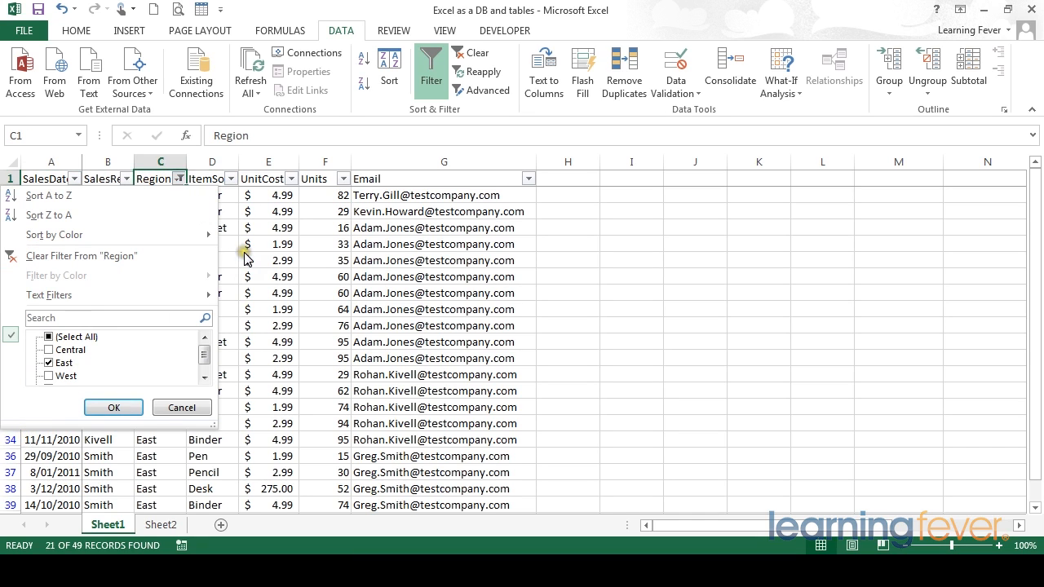
{"action": "left_click", "coordinate": [245, 257]}
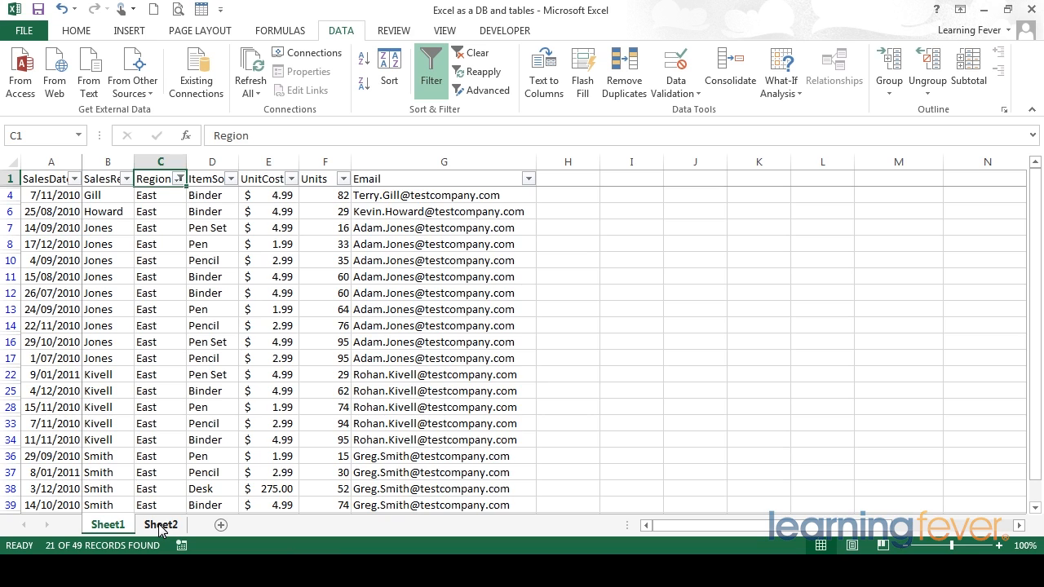
Step: Switch to Sheet2 and filter the UnitCost column to show only the cells coloured orange
{"action": "left_click", "coordinate": [161, 526]}
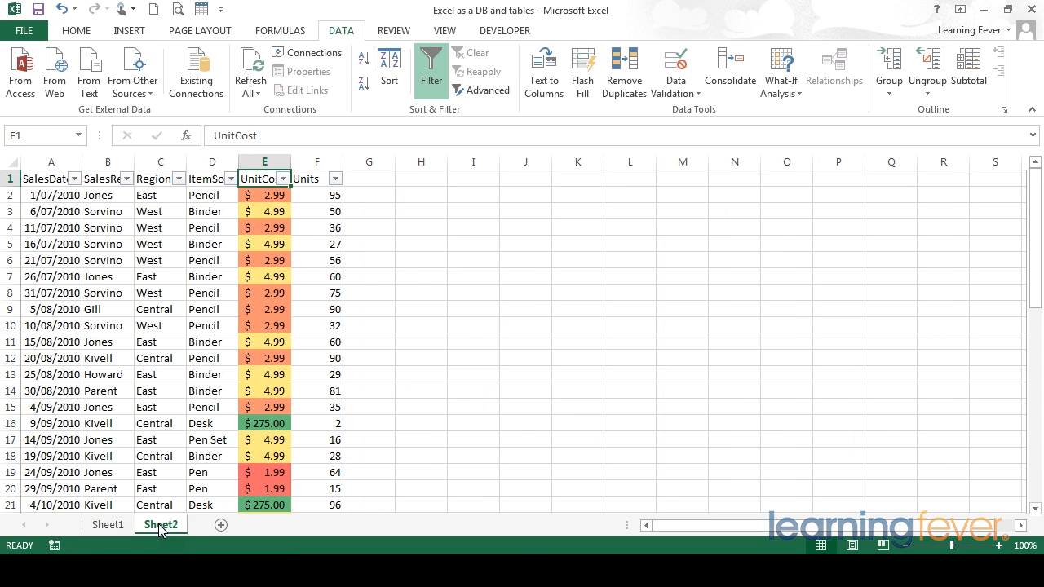
{"action": "key", "text": "ctrl+shift+Down"}
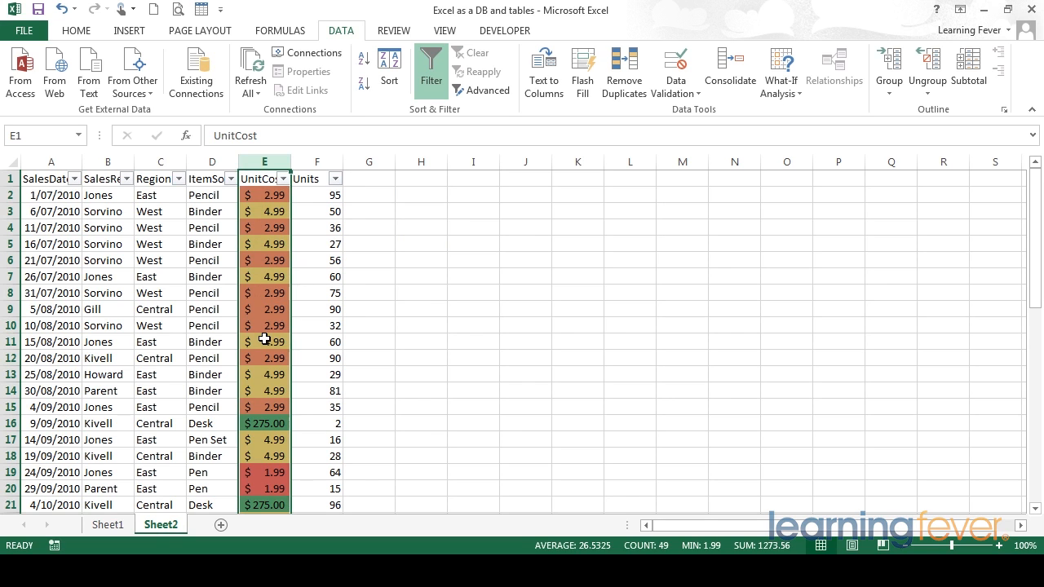
{"action": "left_click", "coordinate": [271, 178]}
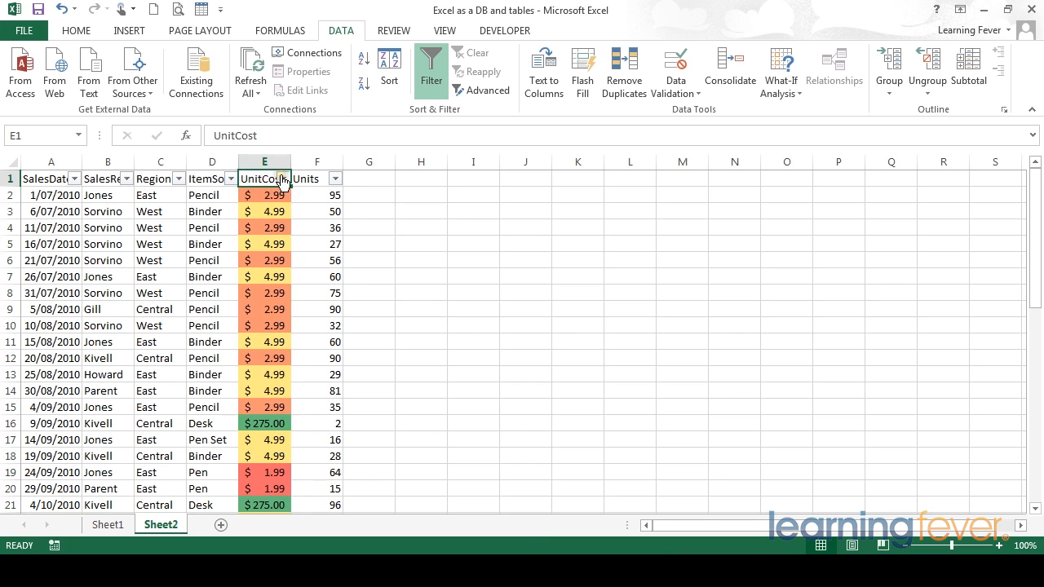
{"action": "left_click", "coordinate": [283, 179]}
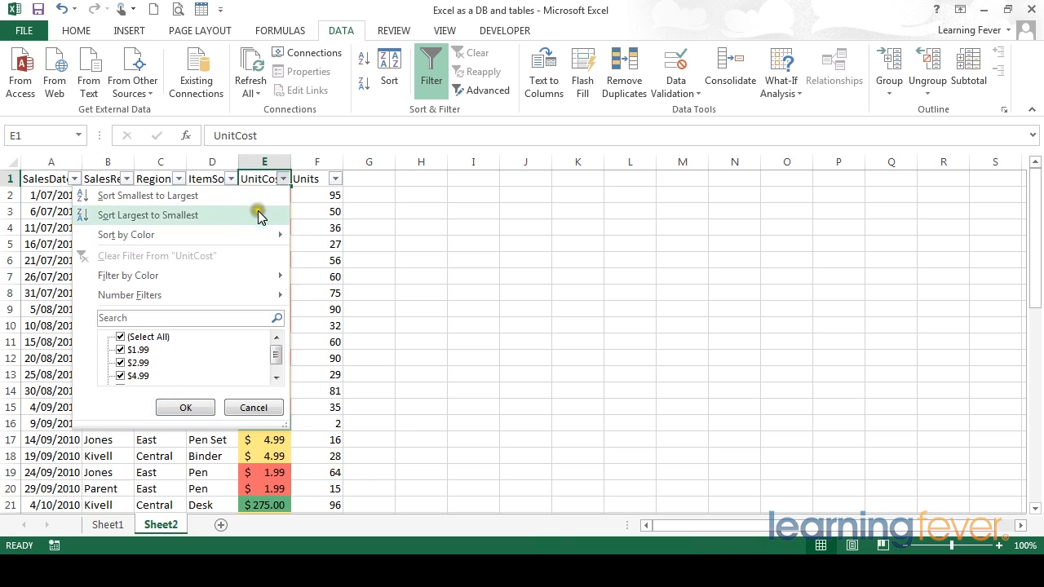
{"action": "mouse_move", "coordinate": [239, 244]}
{"action": "mouse_move", "coordinate": [215, 278]}
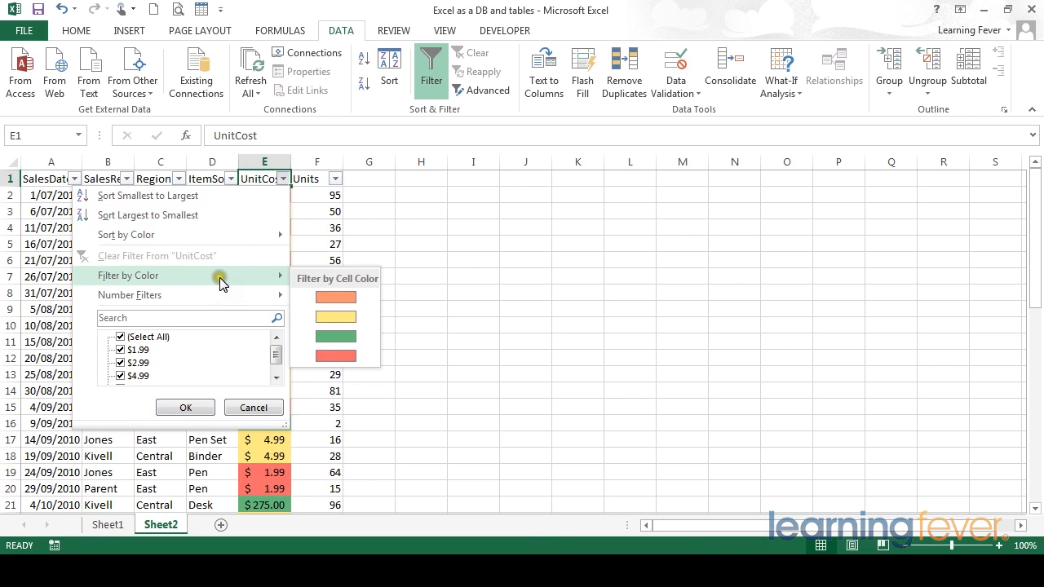
{"action": "left_click", "coordinate": [337, 291]}
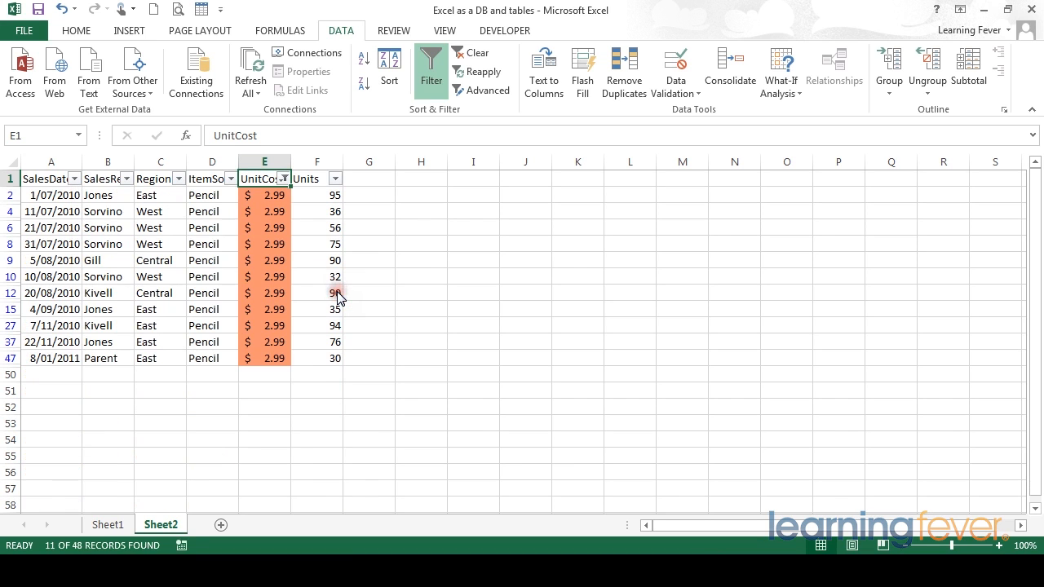
Step: Change the UnitCost colour filter to show only the yellow cells
{"action": "left_click", "coordinate": [283, 179]}
{"action": "mouse_move", "coordinate": [180, 278]}
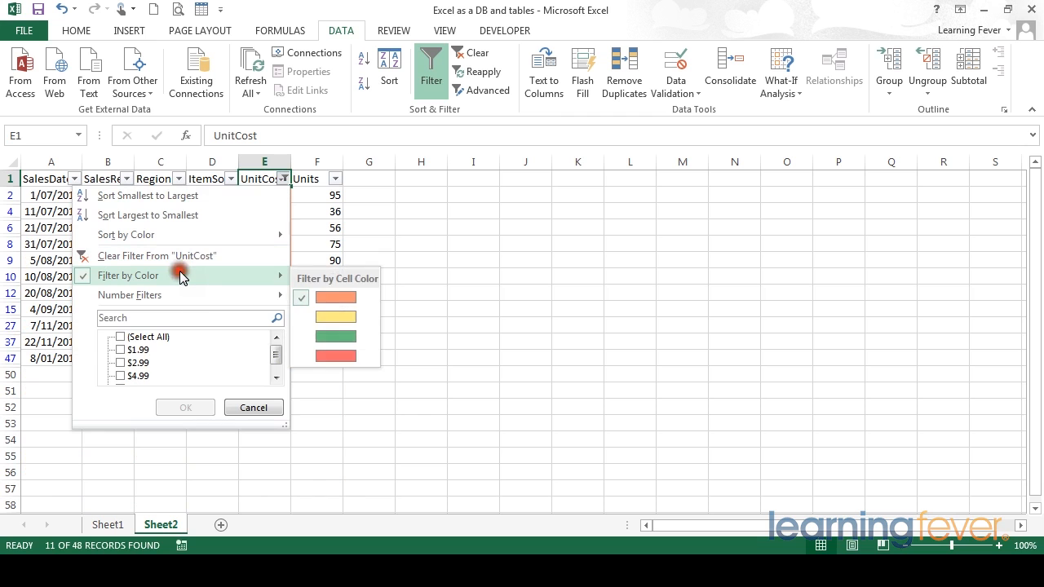
{"action": "left_click", "coordinate": [337, 319]}
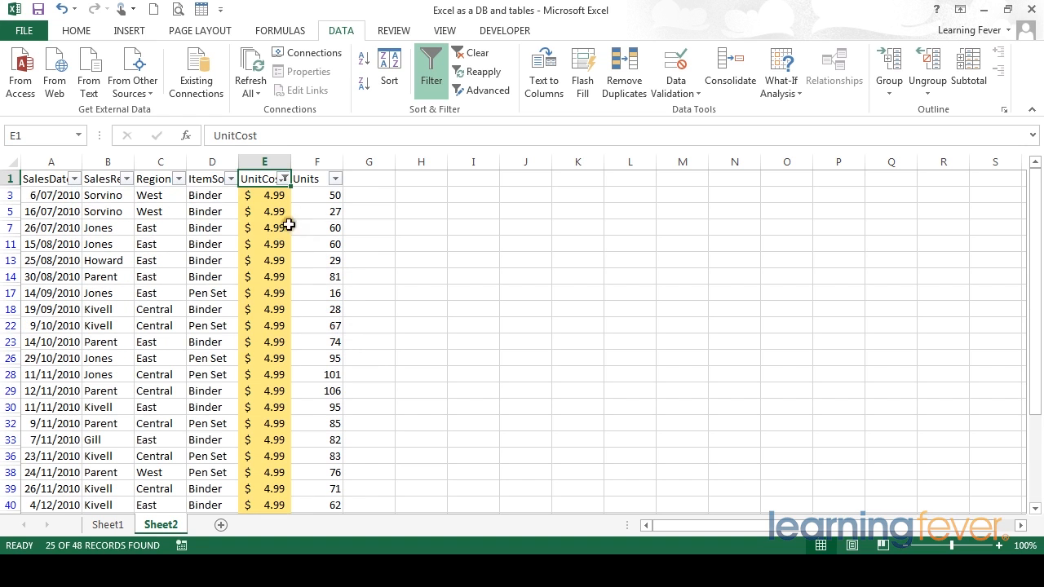
Step: Apply a number filter to the UnitCost column showing values greater than 4.00, and look through the filtered rows
{"action": "left_click", "coordinate": [283, 179]}
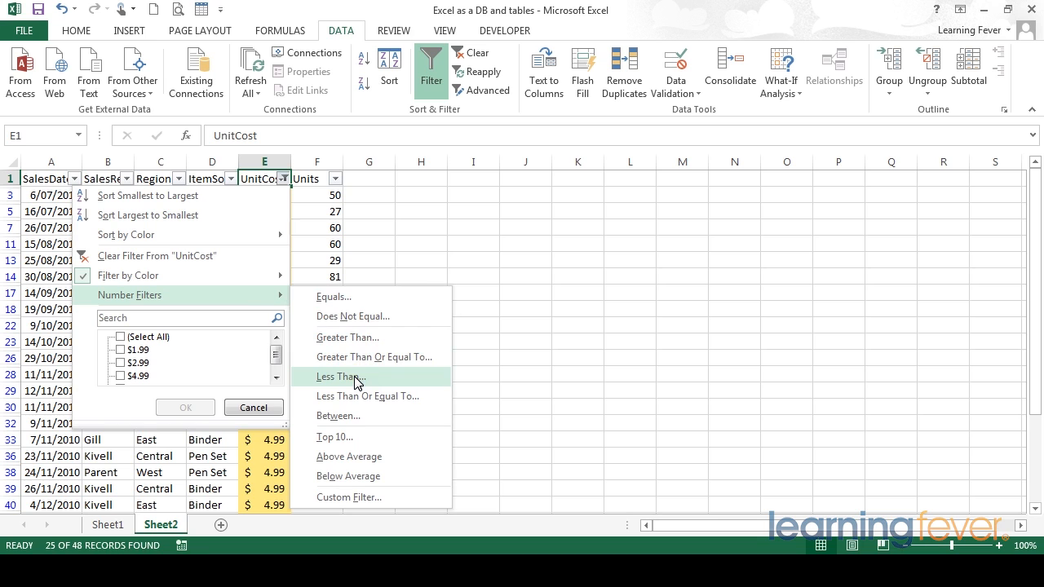
{"action": "left_click", "coordinate": [353, 337]}
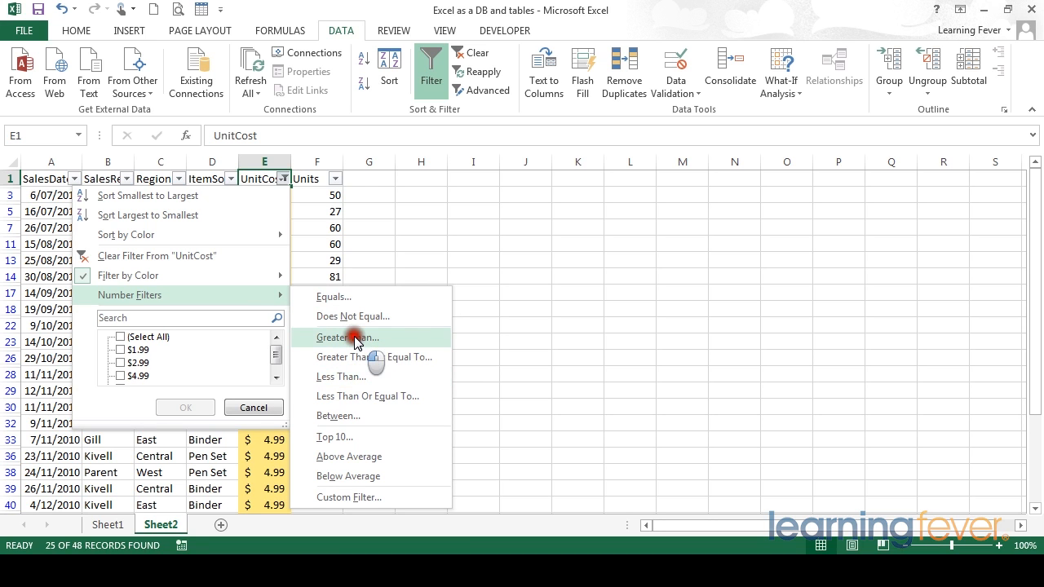
{"action": "left_click", "coordinate": [552, 190]}
{"action": "type", "text": "4.00"}
{"action": "left_click", "coordinate": [513, 292]}
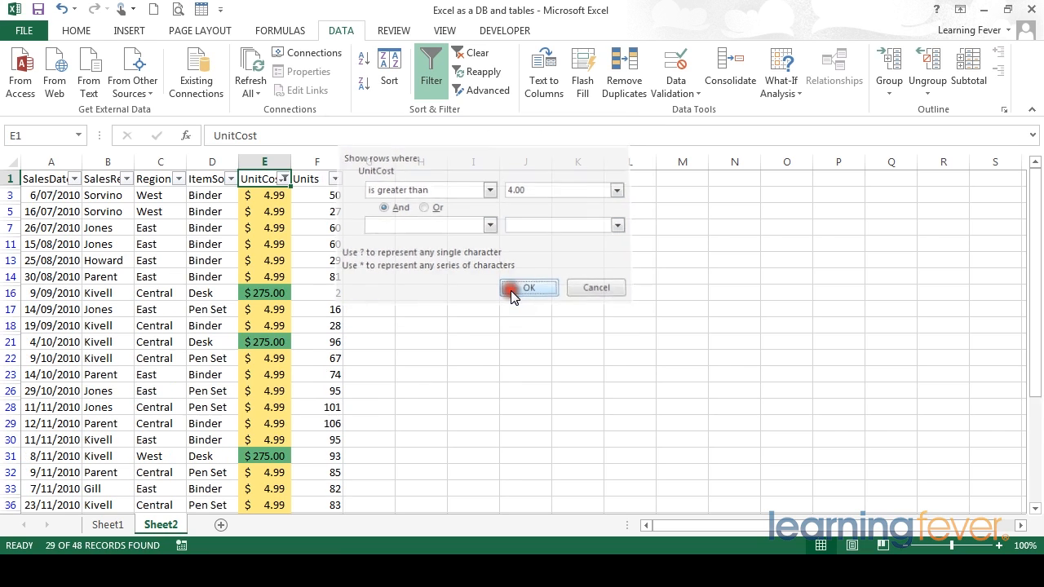
{"action": "scroll", "coordinate": [297, 314], "scroll_direction": "down", "scroll_amount": 5}
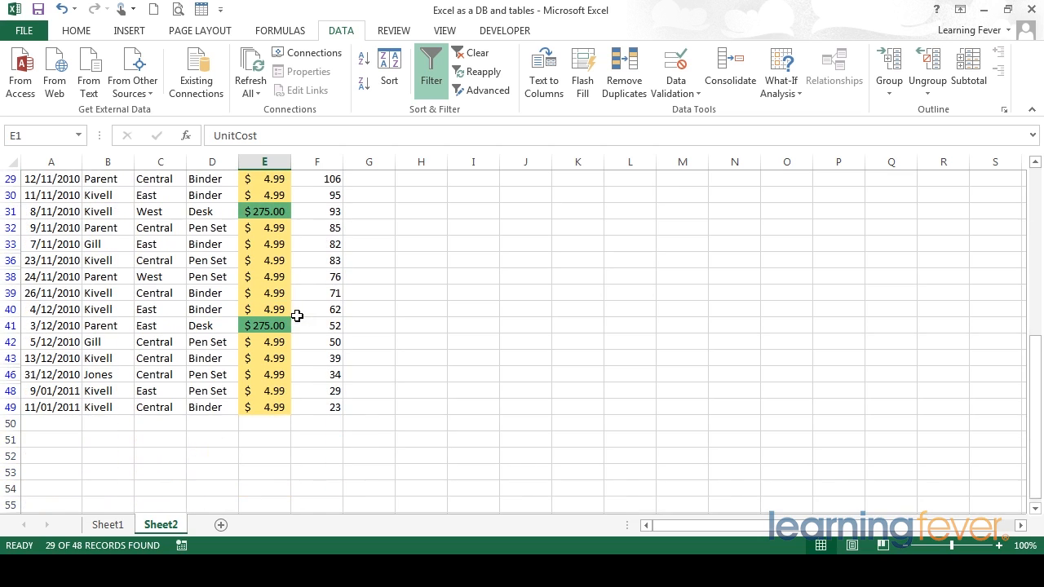
{"action": "scroll", "coordinate": [297, 315], "scroll_direction": "up", "scroll_amount": 1}
{"action": "scroll", "coordinate": [296, 316], "scroll_direction": "up", "scroll_amount": 4}
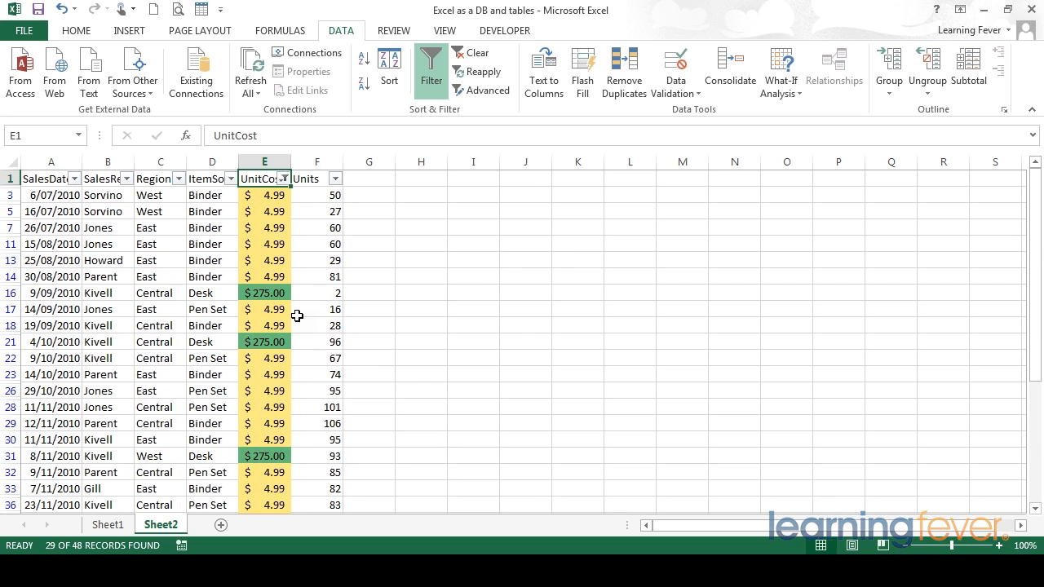
Step: Open the filter options of the UnitCost column
{"action": "left_click", "coordinate": [283, 178]}
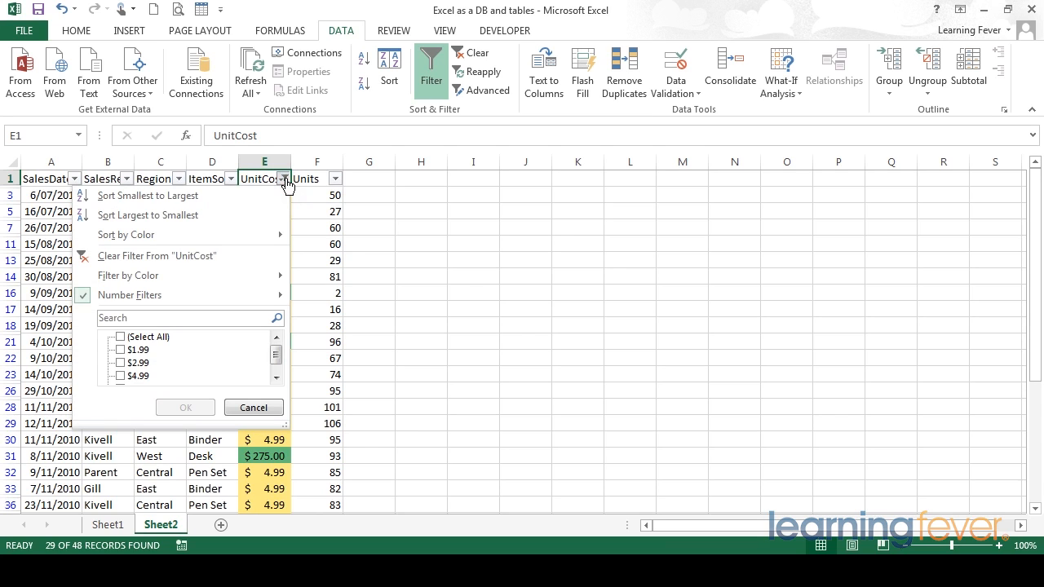